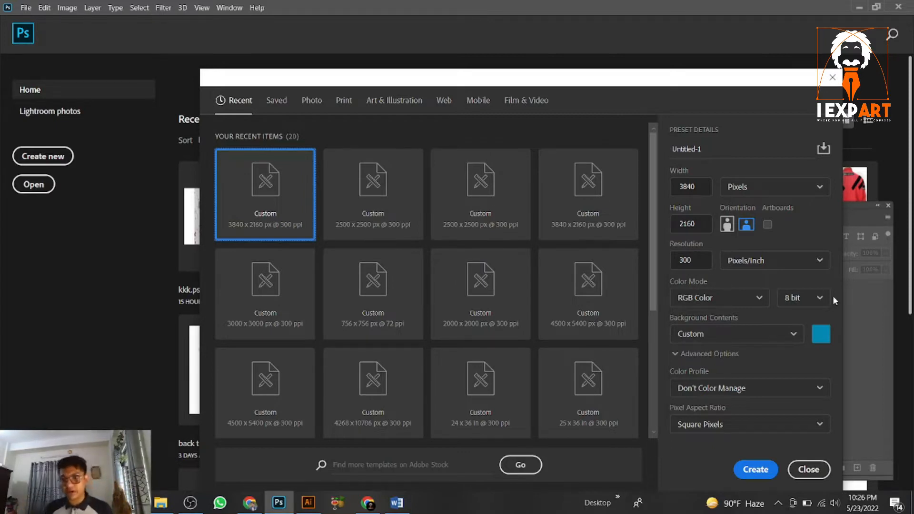
# Step: Create a 3840 x 2160 px, 300 ppi RGB document with custom background color 1d85a7
pyautogui.click(816, 339)
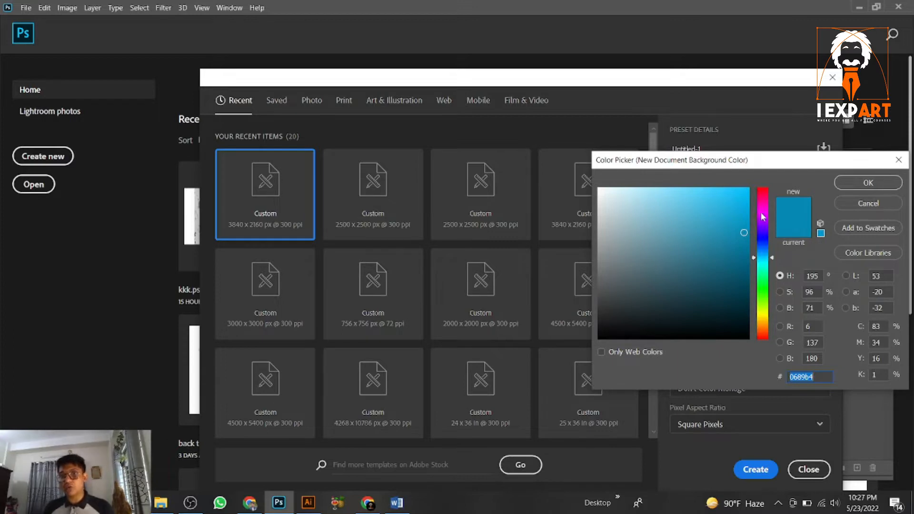
pyautogui.moveTo(625, 204); pyautogui.dragTo(587, 175)
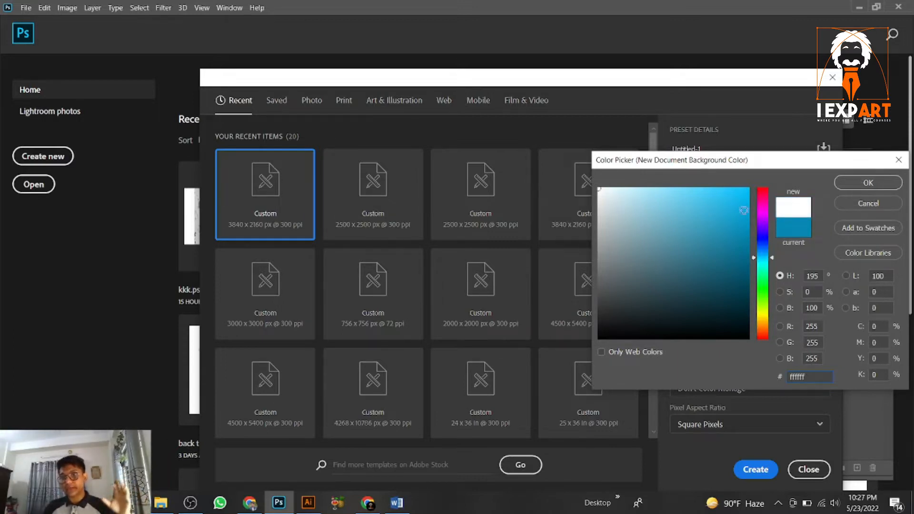
pyautogui.moveTo(691, 207); pyautogui.dragTo(725, 240)
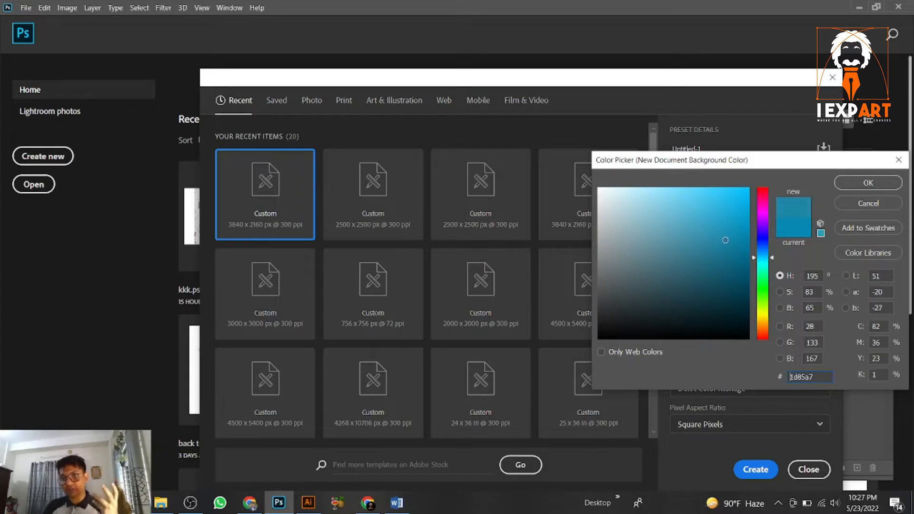
pyautogui.click(875, 185)
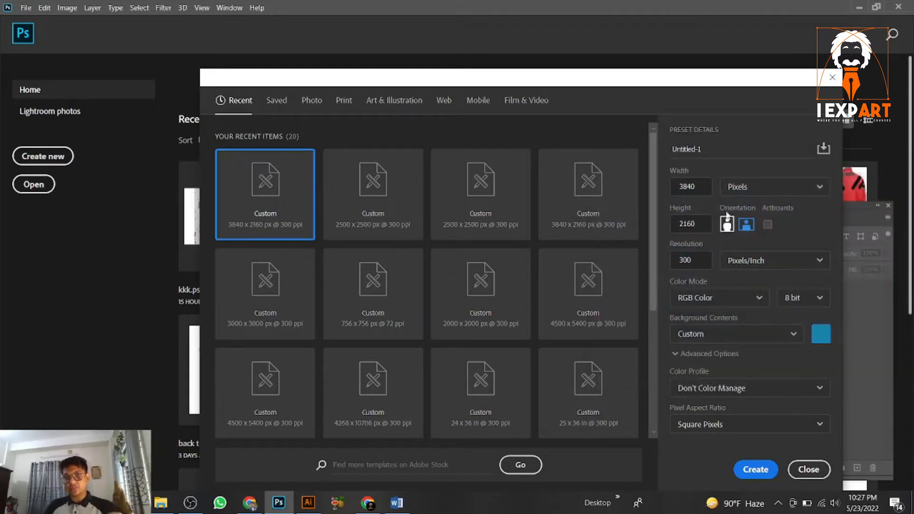
pyautogui.click(755, 469)
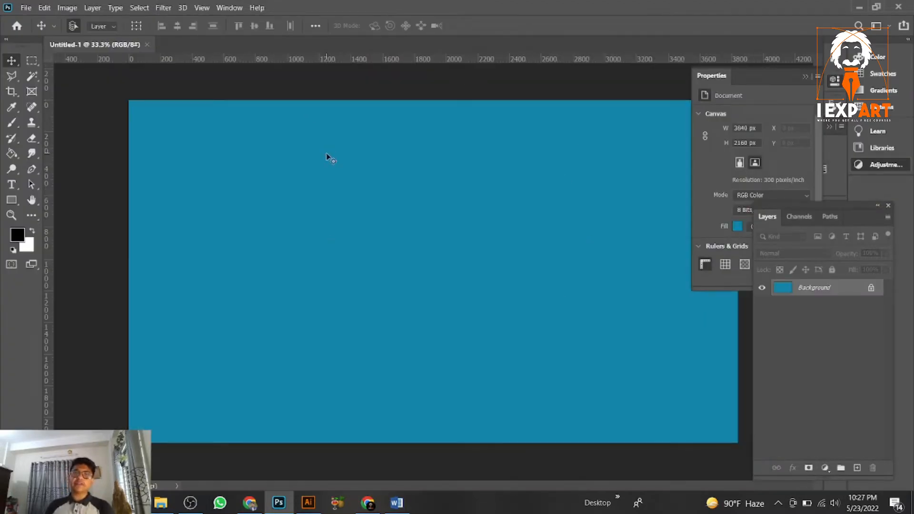
# Step: Place the winged-star TEAM ROGERS logo from the desktop, scale it to 145.92% and center it on the canvas
pyautogui.click(857, 7)
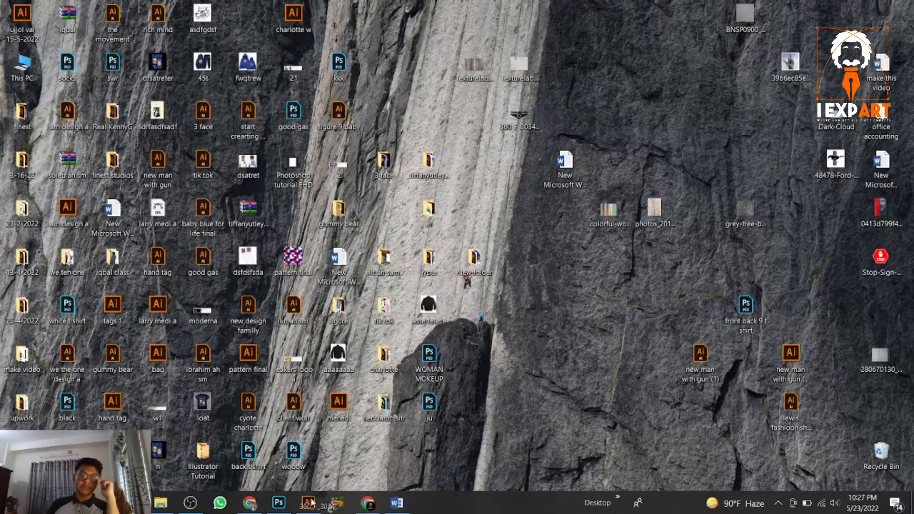
pyautogui.click(278, 503)
pyautogui.moveTo(366, 346); pyautogui.dragTo(369, 345)
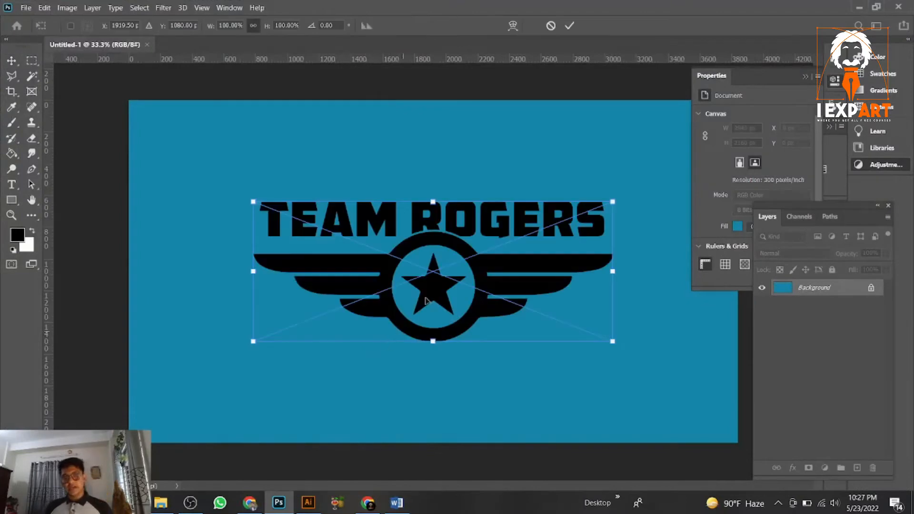
pyautogui.moveTo(612, 199); pyautogui.dragTo(776, 137)
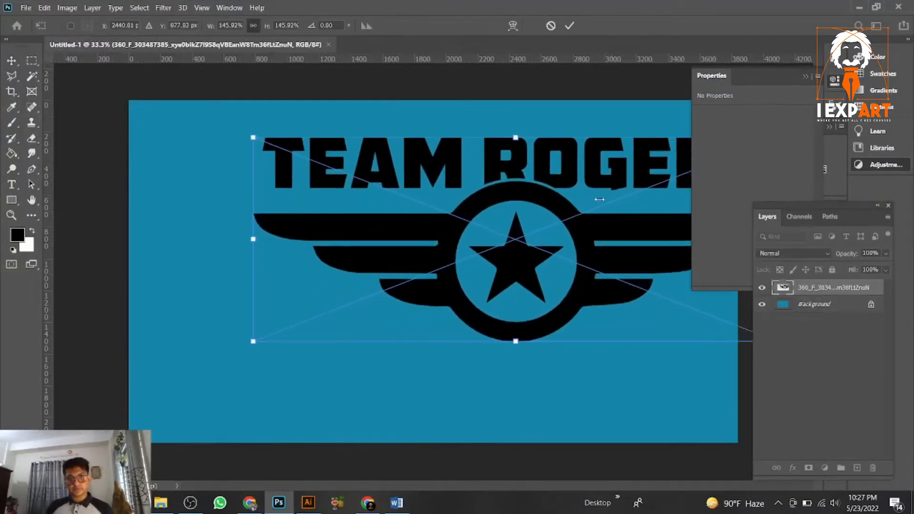
pyautogui.moveTo(556, 221); pyautogui.dragTo(479, 262)
pyautogui.press('Return')
pyautogui.click(805, 77)
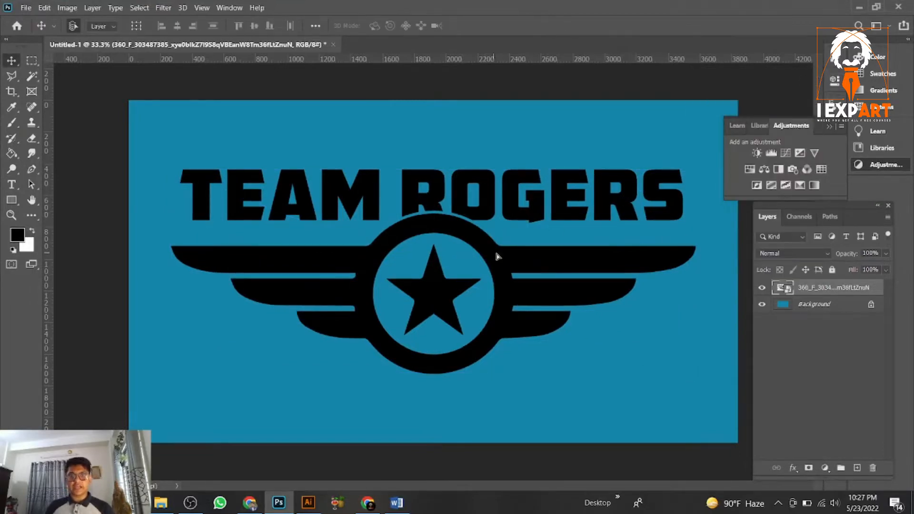
# Step: Nudge the placed logo slightly and enlarge it a little with Free Transform
pyautogui.moveTo(494, 258); pyautogui.dragTo(496, 258)
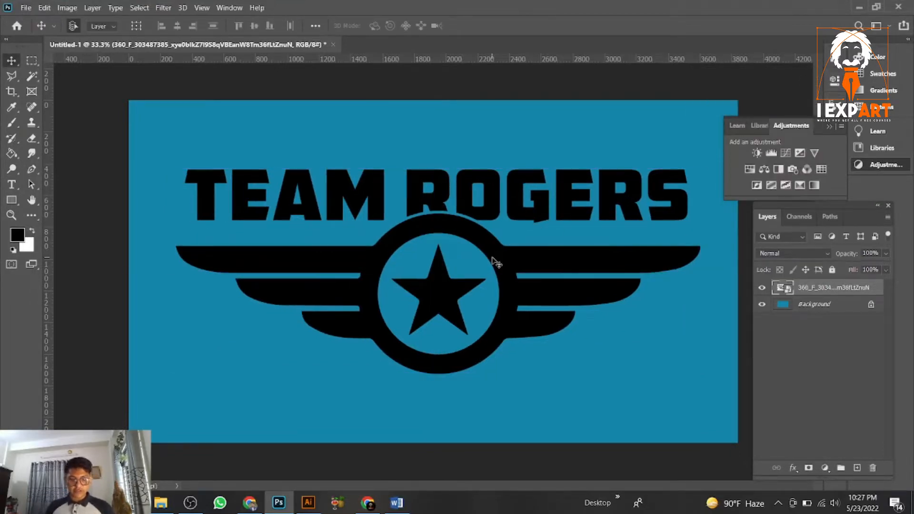
pyautogui.hotkey('ctrl', 't')
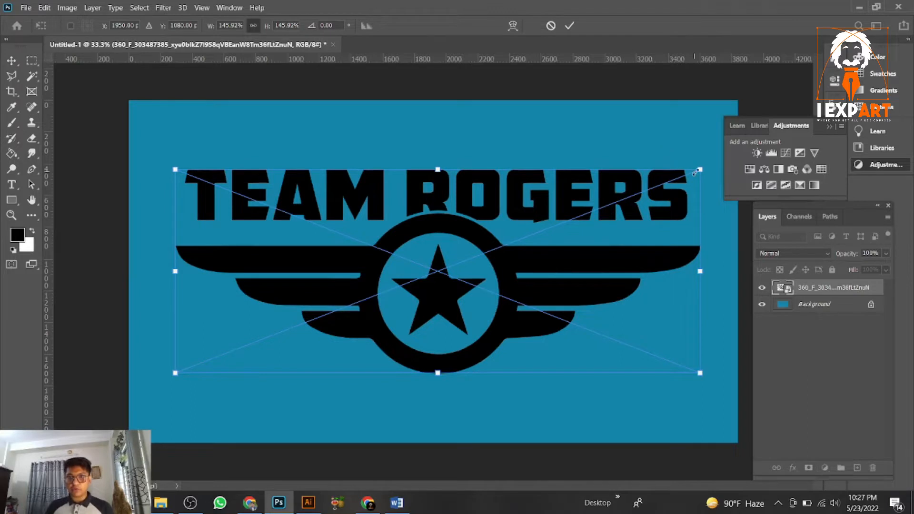
pyautogui.moveTo(696, 172); pyautogui.dragTo(702, 169)
pyautogui.moveTo(527, 239); pyautogui.dragTo(530, 243)
pyautogui.press('Return')
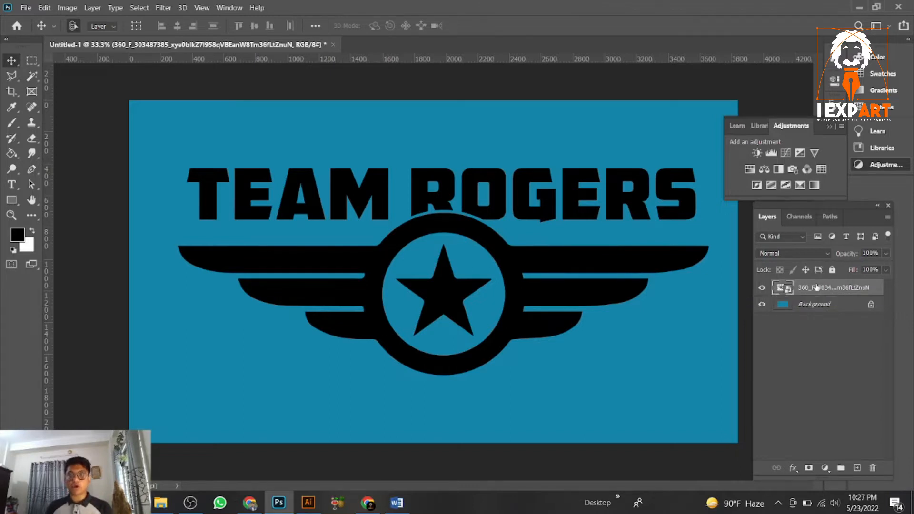
# Step: Rename the logo layer as "main work" and deselect it
pyautogui.doubleClick(816, 286)
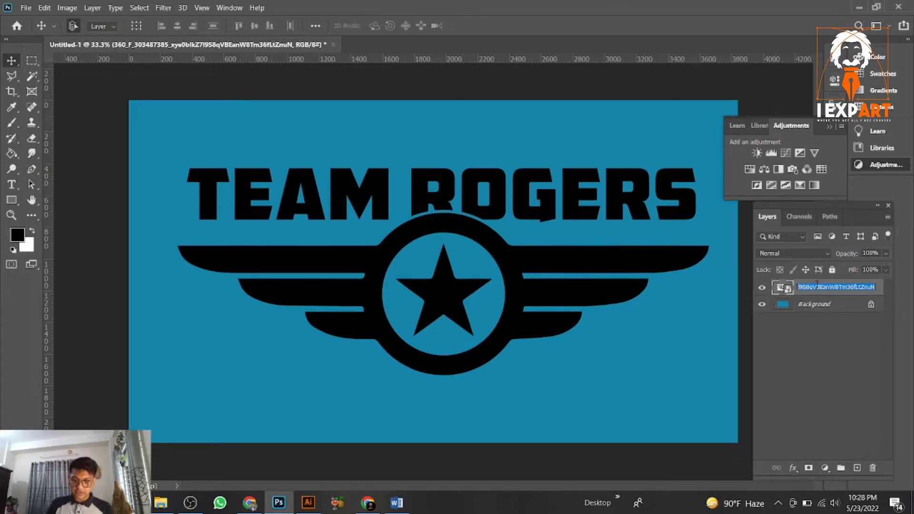
pyautogui.write('main work')
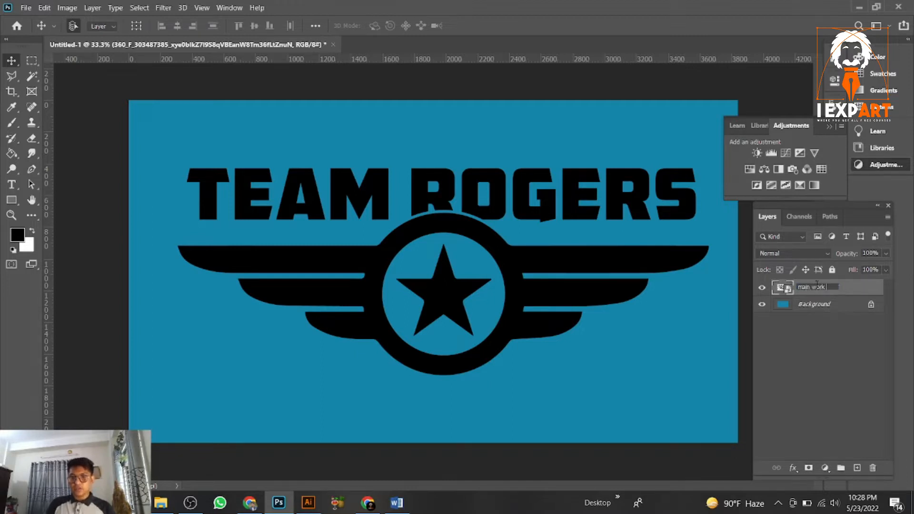
pyautogui.click(867, 337)
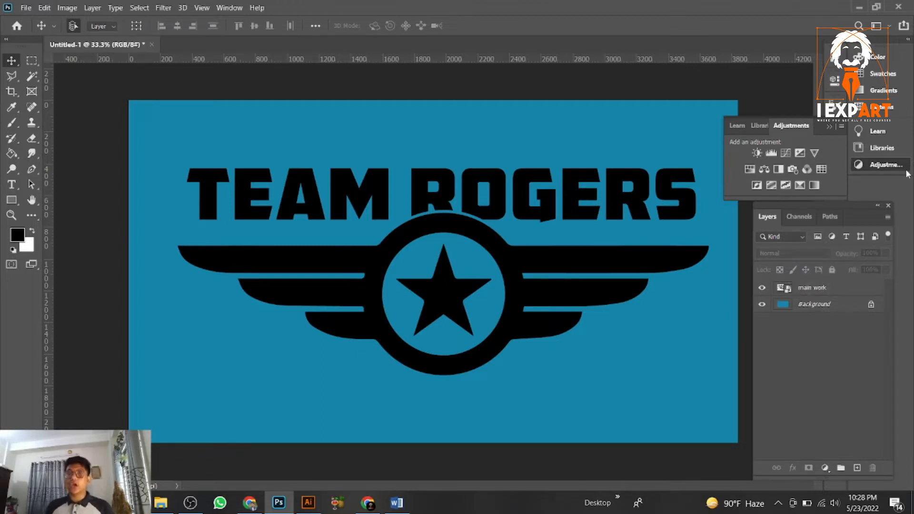
# Step: Preview the white-painted wood plank photo, then place it over the logo, rotated -90° and scaled to 59.13%
pyautogui.click(867, 5)
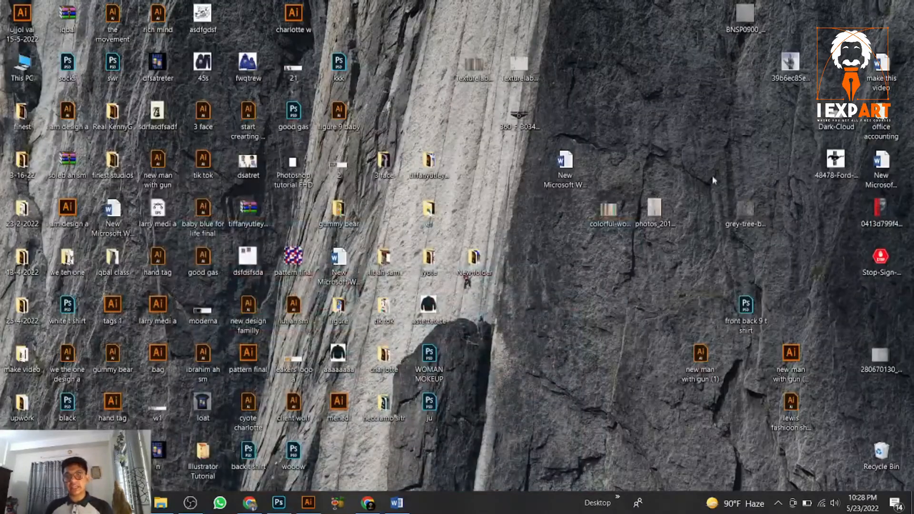
pyautogui.doubleClick(656, 210)
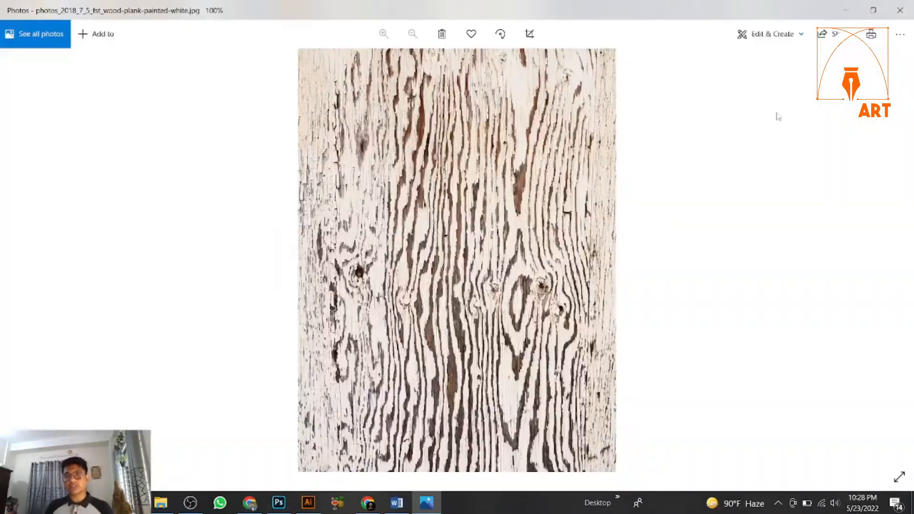
pyautogui.click(901, 6)
pyautogui.moveTo(653, 211); pyautogui.dragTo(503, 398)
pyautogui.moveTo(561, 447); pyautogui.dragTo(821, 44)
pyautogui.hotkey('ctrl', 'z')
pyautogui.moveTo(570, 208); pyautogui.dragTo(494, 254)
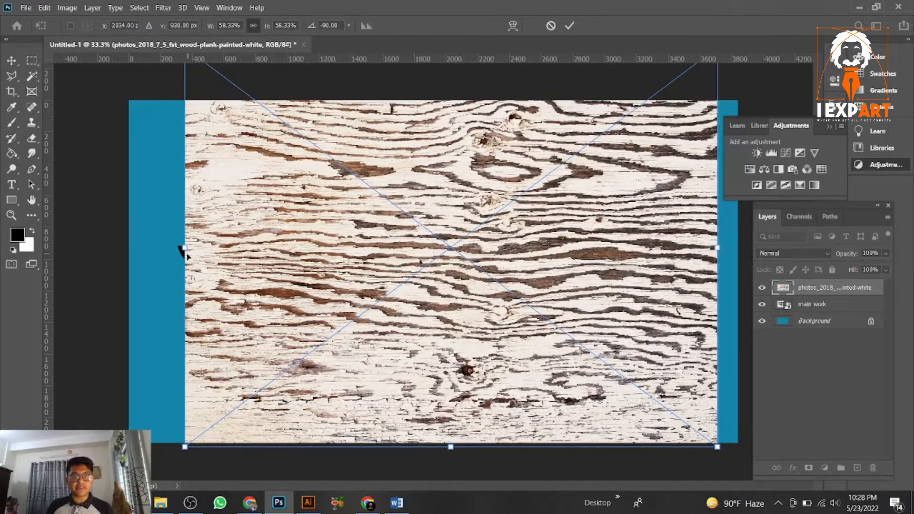
pyautogui.moveTo(184, 252); pyautogui.dragTo(177, 252)
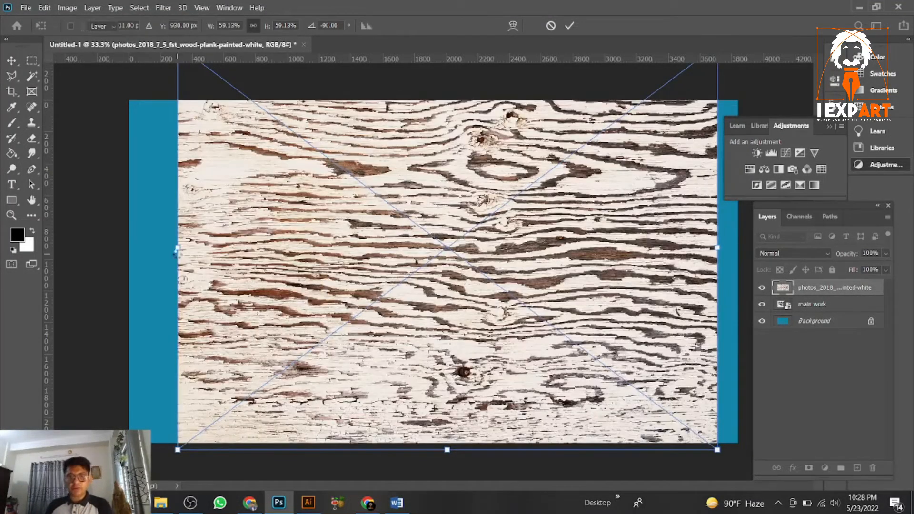
pyautogui.press('Return')
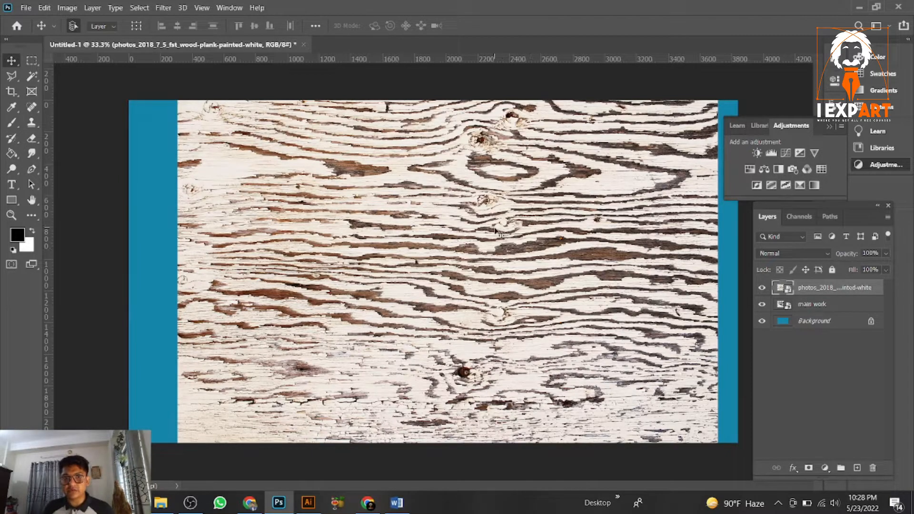
# Step: Clip the wood texture layer to the main work layer with a clipping mask and nudge the texture slightly
pyautogui.rightClick(797, 289)
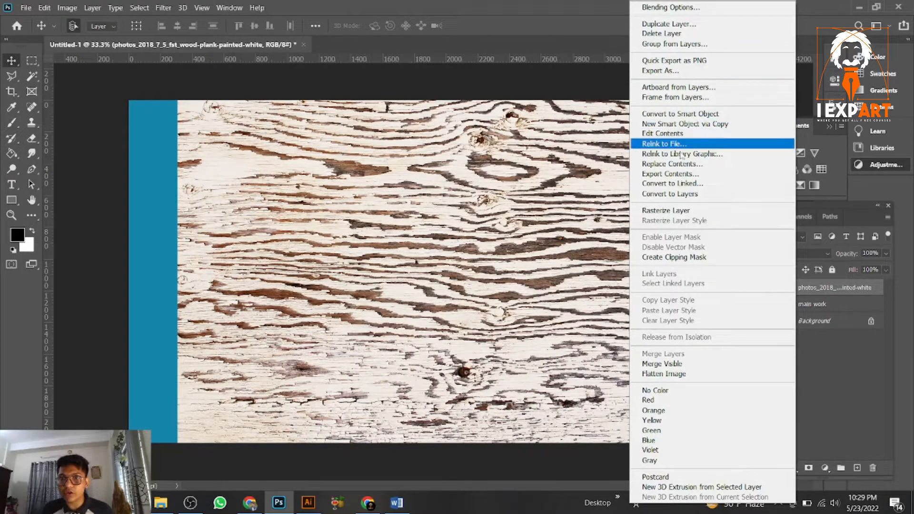
pyautogui.click(669, 259)
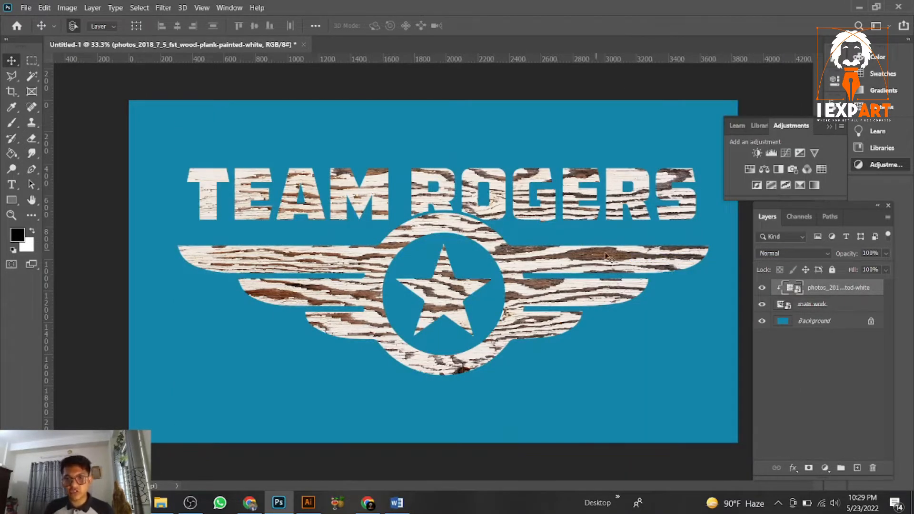
pyautogui.moveTo(603, 260)
pyautogui.mouseDown()
pyautogui.moveTo(639, 260)
pyautogui.moveTo(606, 262)
pyautogui.mouseUp()
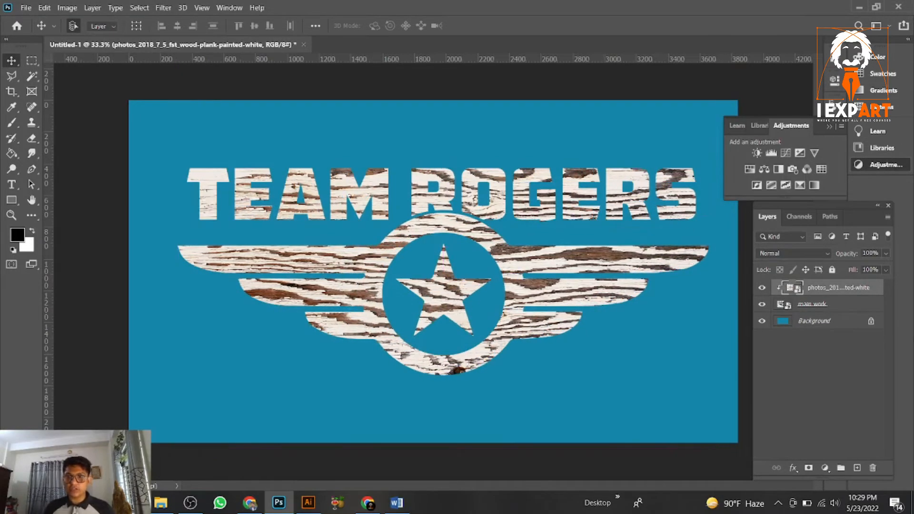
pyautogui.rightClick(808, 291)
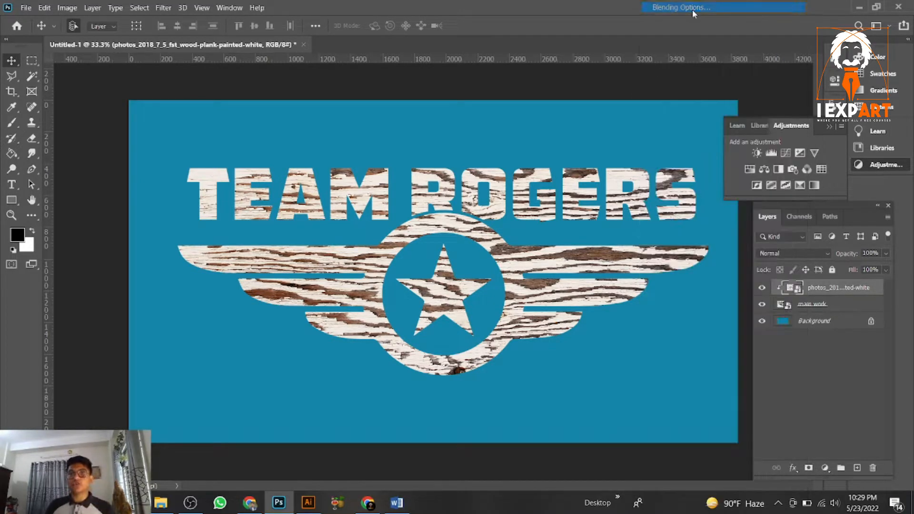
pyautogui.click(692, 9)
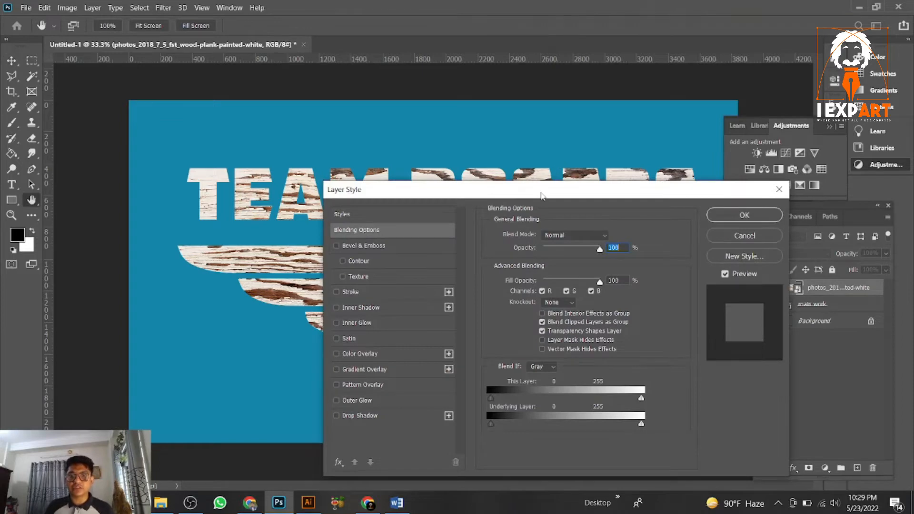
pyautogui.moveTo(544, 194); pyautogui.dragTo(578, 173)
pyautogui.click(816, 172)
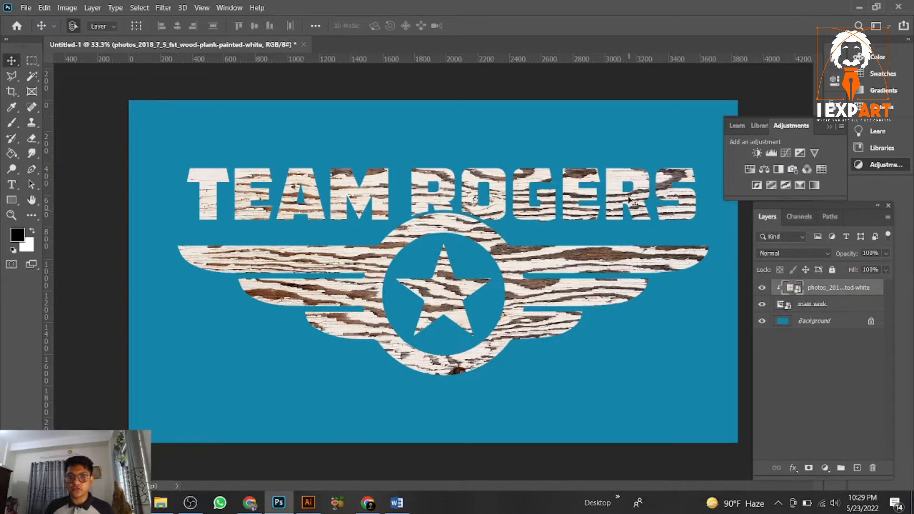
# Step: In the main work layer's blending options, set the Blend If This Layer black point to 108 and leave white at 255
pyautogui.click(801, 306)
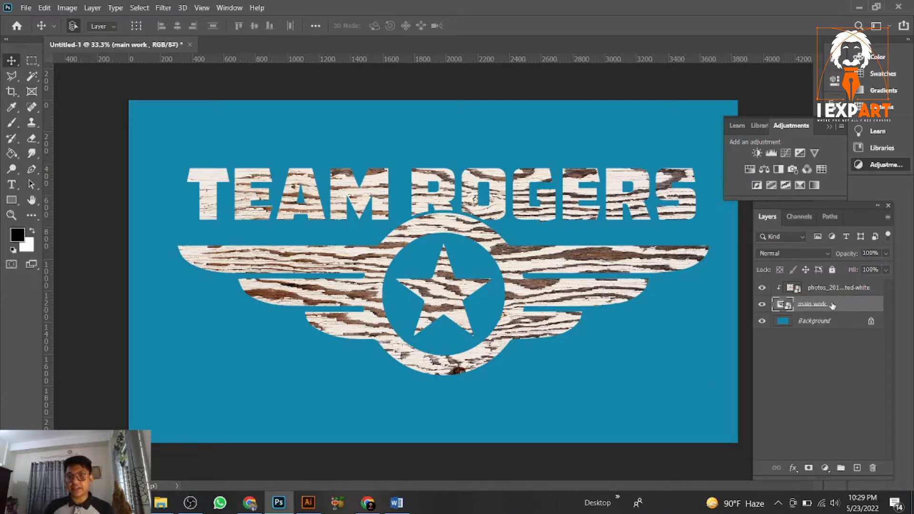
pyautogui.rightClick(795, 303)
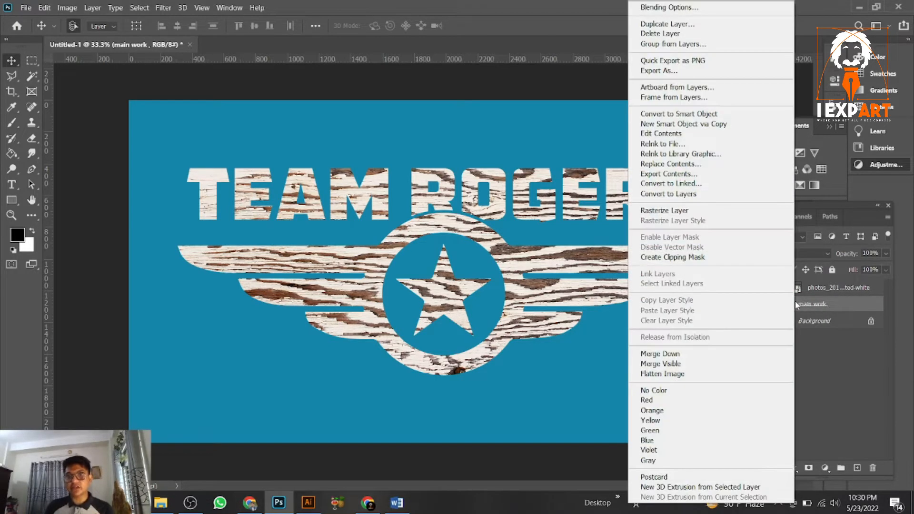
pyautogui.click(698, 8)
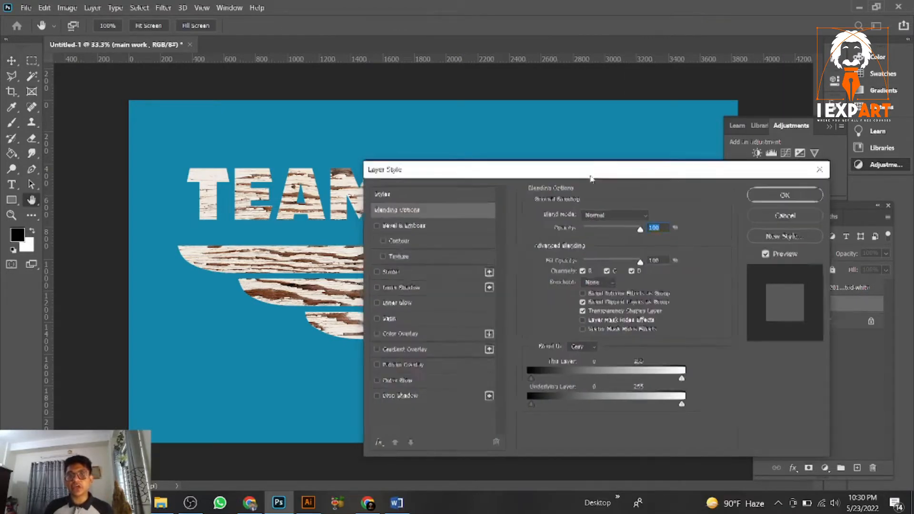
pyautogui.moveTo(590, 173); pyautogui.dragTo(784, 127)
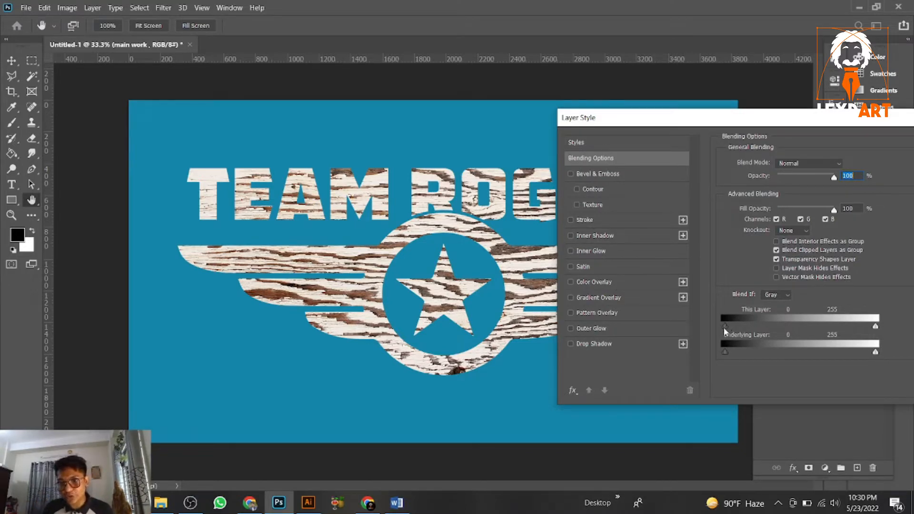
pyautogui.moveTo(725, 330); pyautogui.dragTo(801, 330)
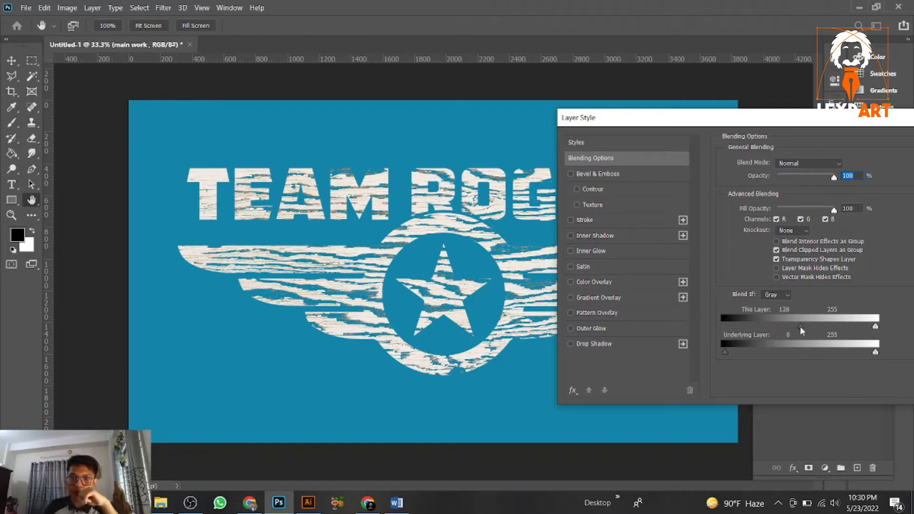
pyautogui.moveTo(801, 330); pyautogui.dragTo(811, 330)
pyautogui.moveTo(745, 327); pyautogui.dragTo(727, 326)
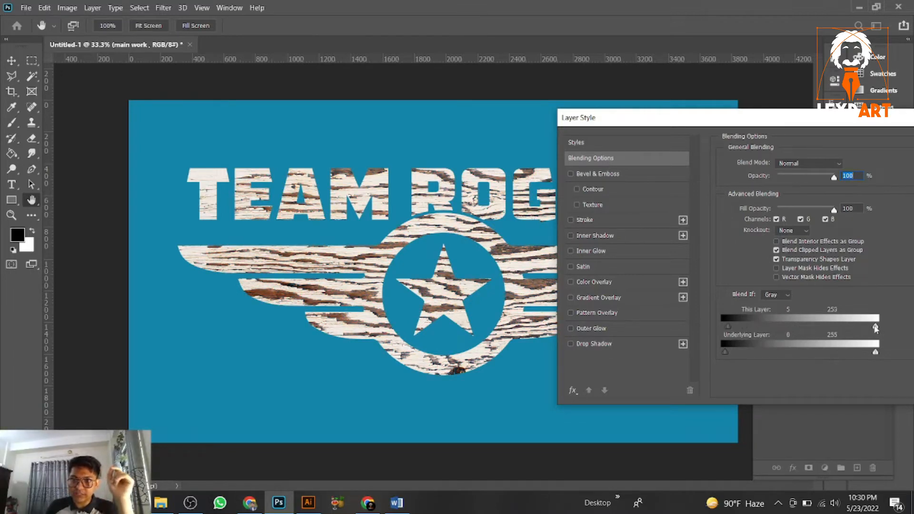
pyautogui.moveTo(875, 326)
pyautogui.mouseDown()
pyautogui.moveTo(799, 328)
pyautogui.moveTo(875, 327)
pyautogui.mouseUp()
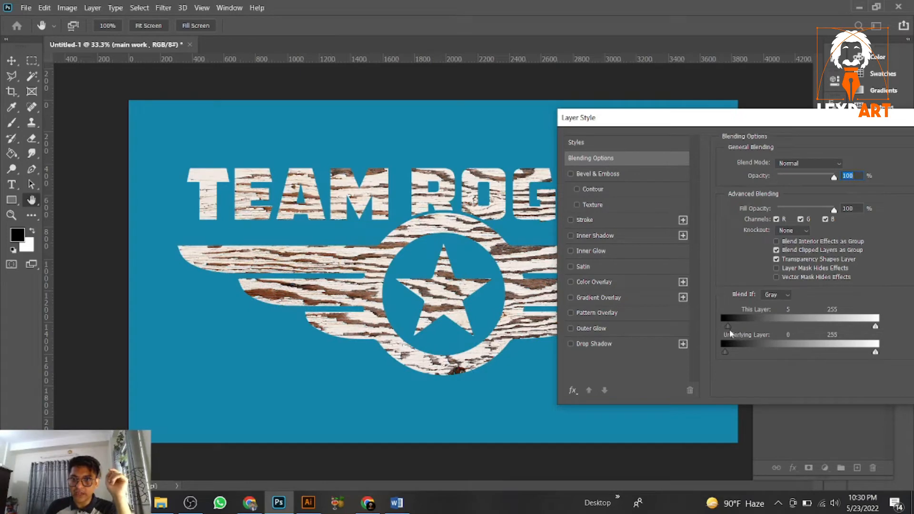
pyautogui.moveTo(732, 328); pyautogui.dragTo(788, 327)
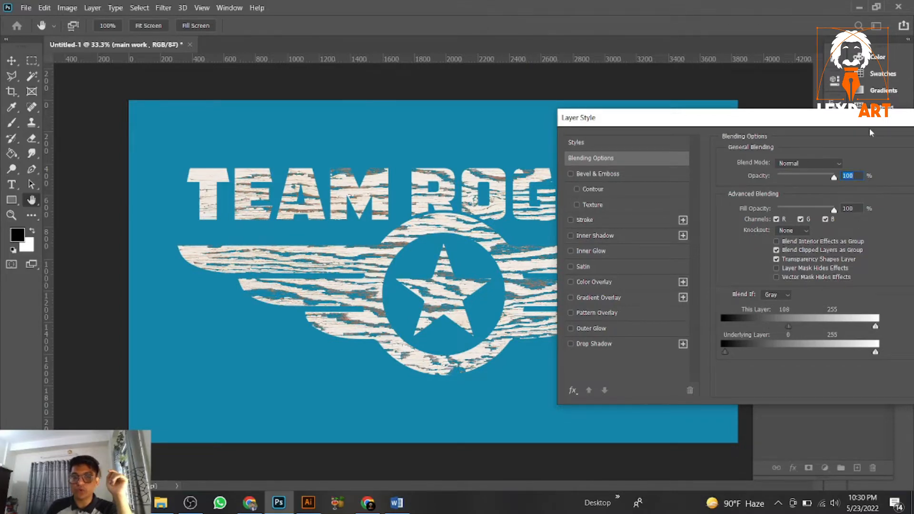
pyautogui.moveTo(865, 124); pyautogui.dragTo(663, 138)
pyautogui.click(776, 157)
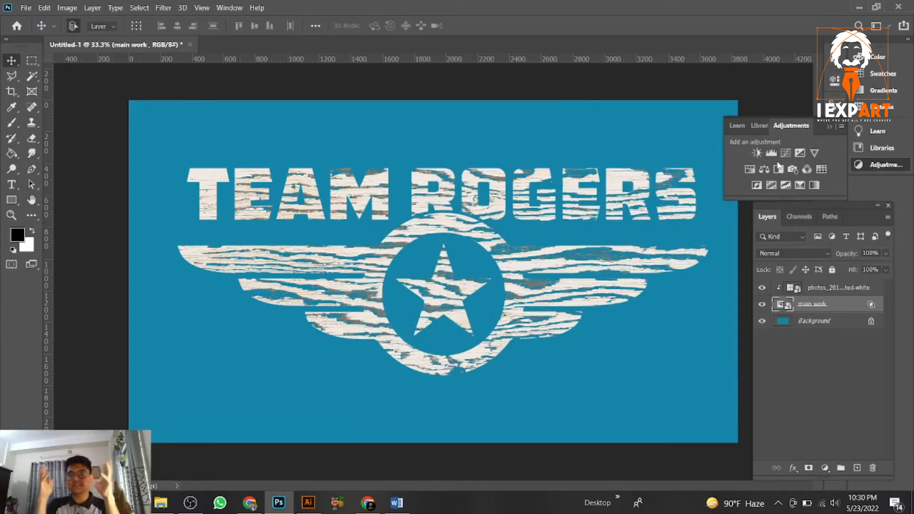
# Step: Place the colorful-wooden-plank image from the desktop directly above the Background layer, scaled to 61.84% and centred to cover the canvas
pyautogui.click(859, 8)
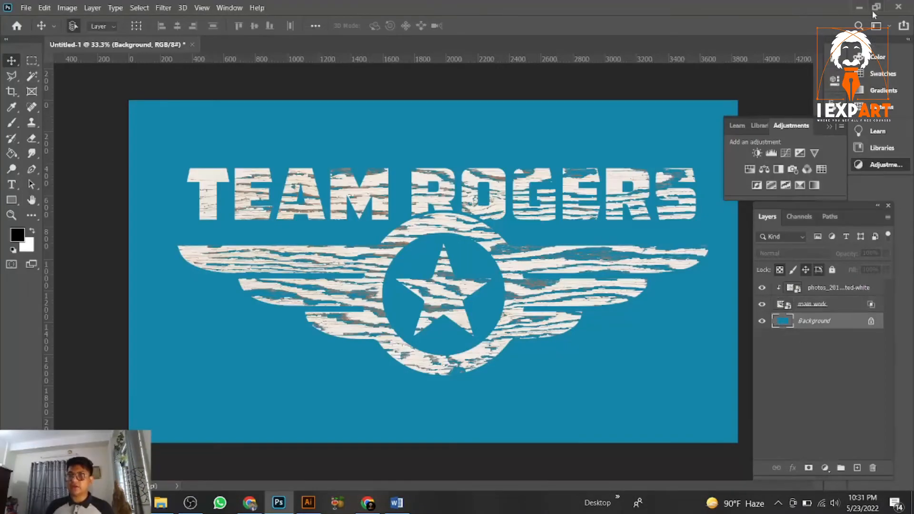
pyautogui.click(858, 8)
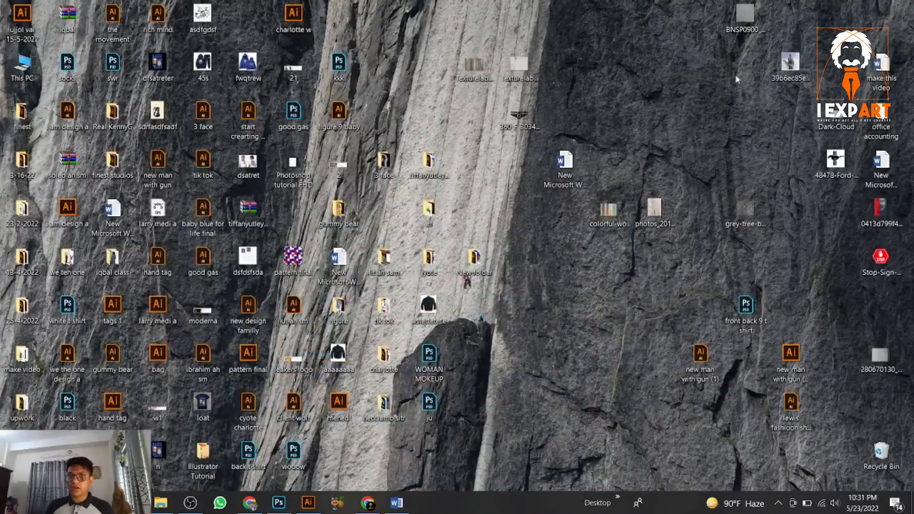
pyautogui.moveTo(608, 211); pyautogui.dragTo(421, 250)
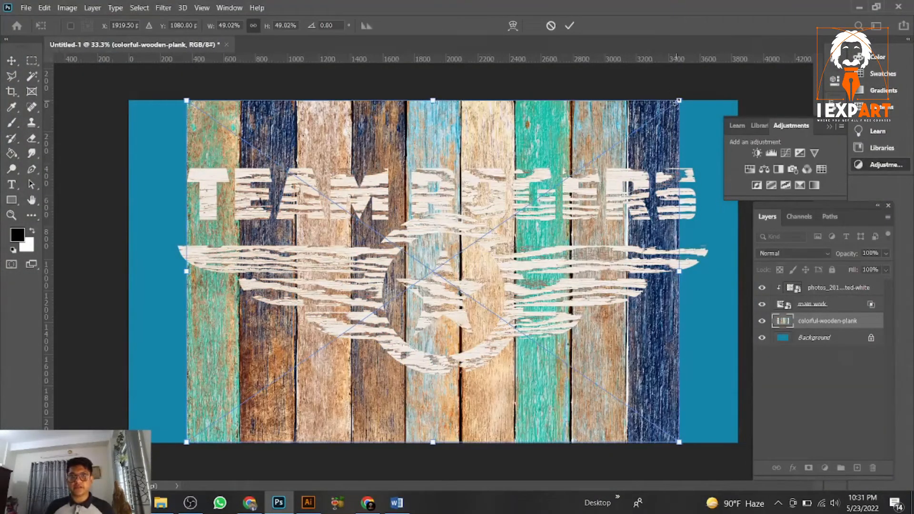
pyautogui.moveTo(678, 101); pyautogui.dragTo(808, 11)
pyautogui.moveTo(645, 147); pyautogui.dragTo(581, 161)
pyautogui.press('Return')
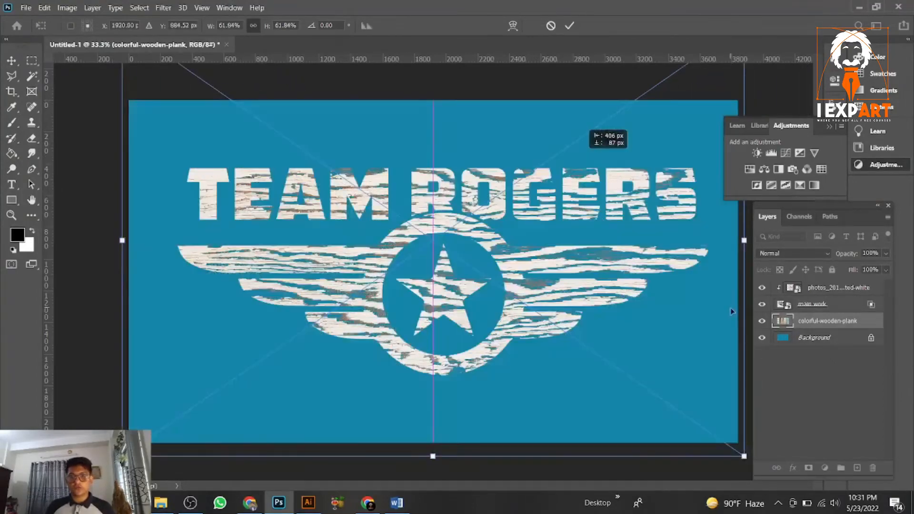
pyautogui.scroll(-2, 728, 309)
pyautogui.hotkey('alt', 'space')
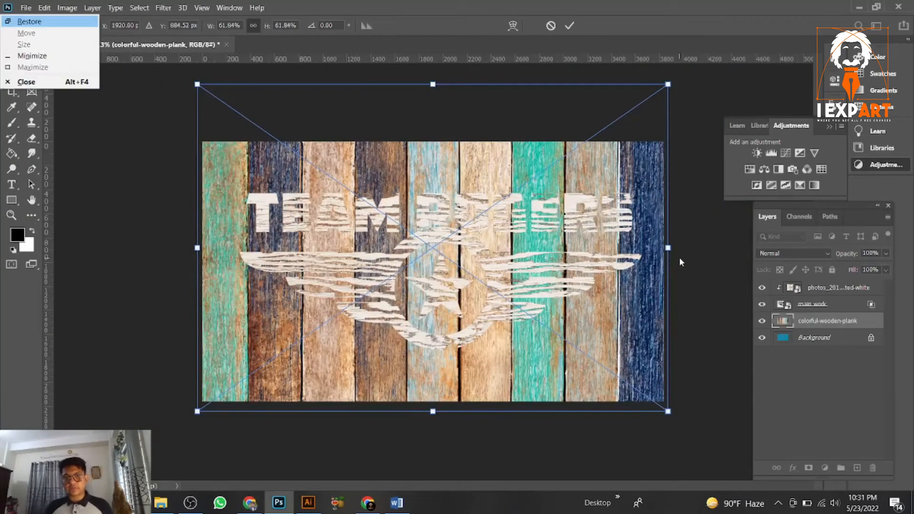
pyautogui.press('Escape')
pyautogui.press('Return')
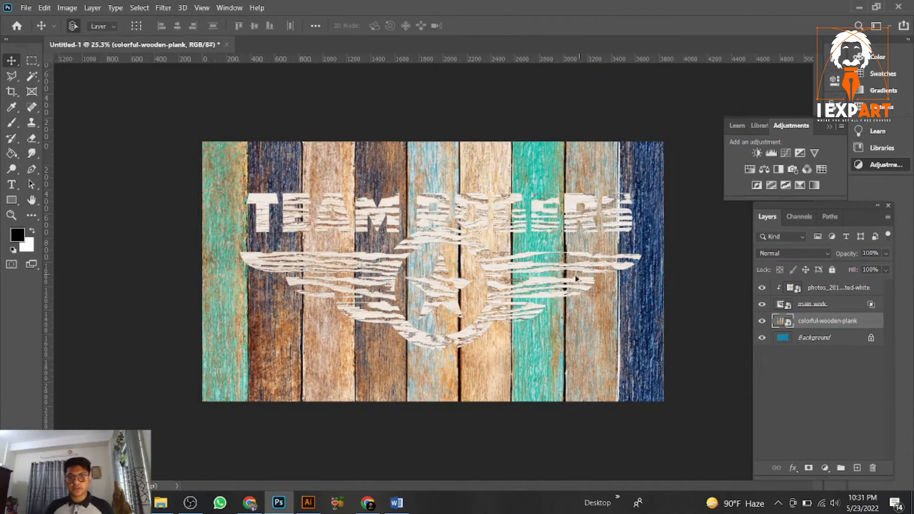
# Step: In the main work layer's blending options, set the Blend If Underlying Layer black point to 38 and leave white at 255
pyautogui.scroll(10, 502, 257)
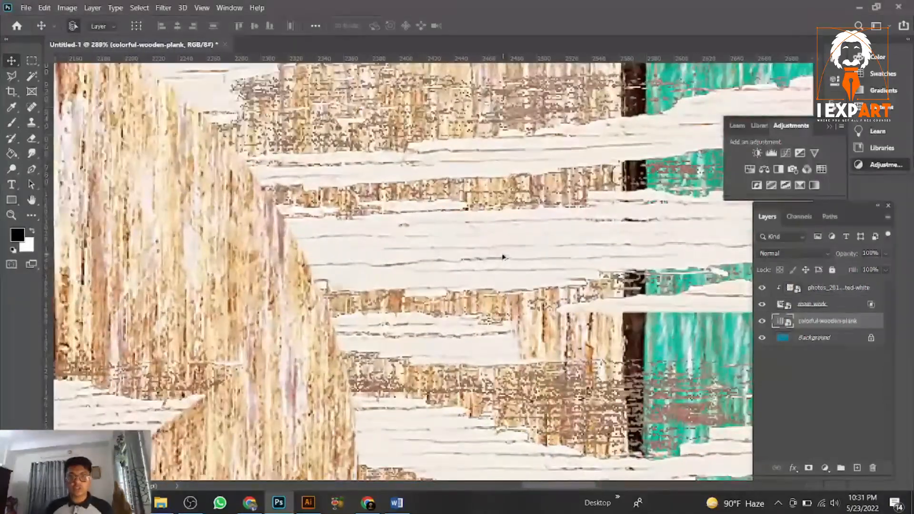
pyautogui.scroll(-8, 501, 257)
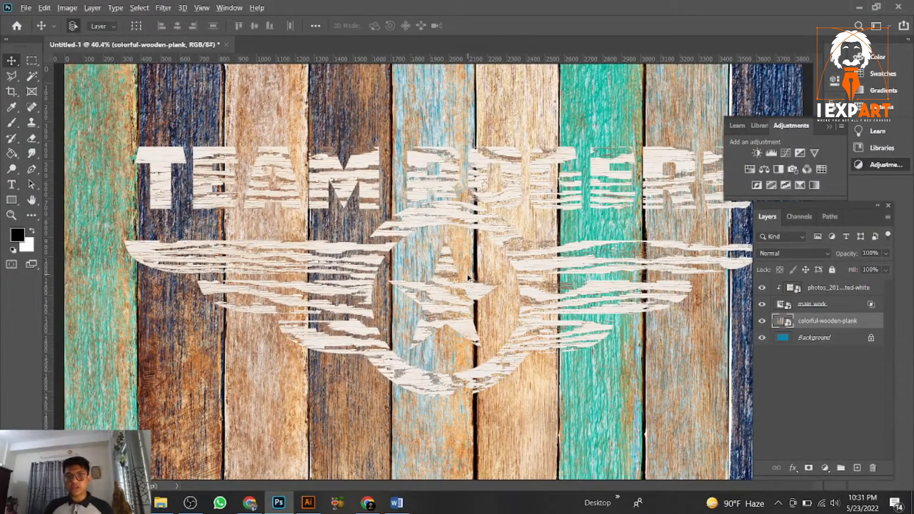
pyautogui.click(810, 304)
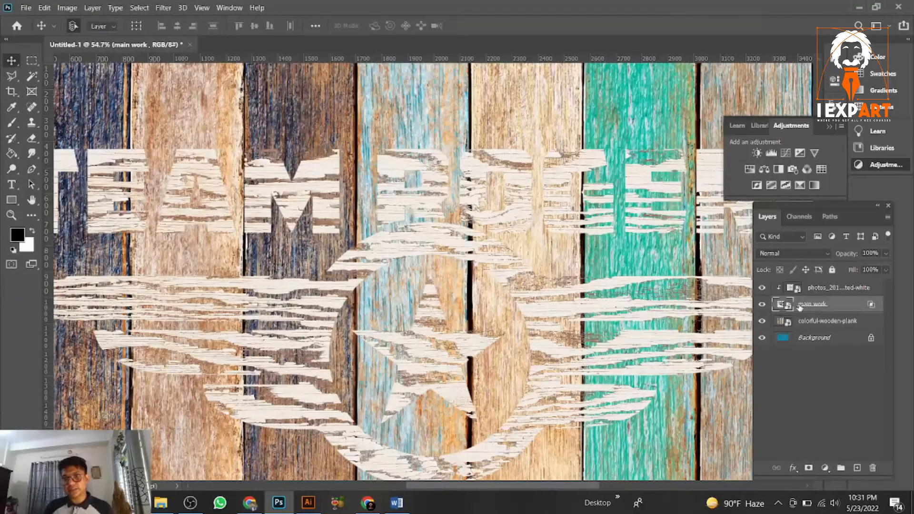
pyautogui.rightClick(799, 307)
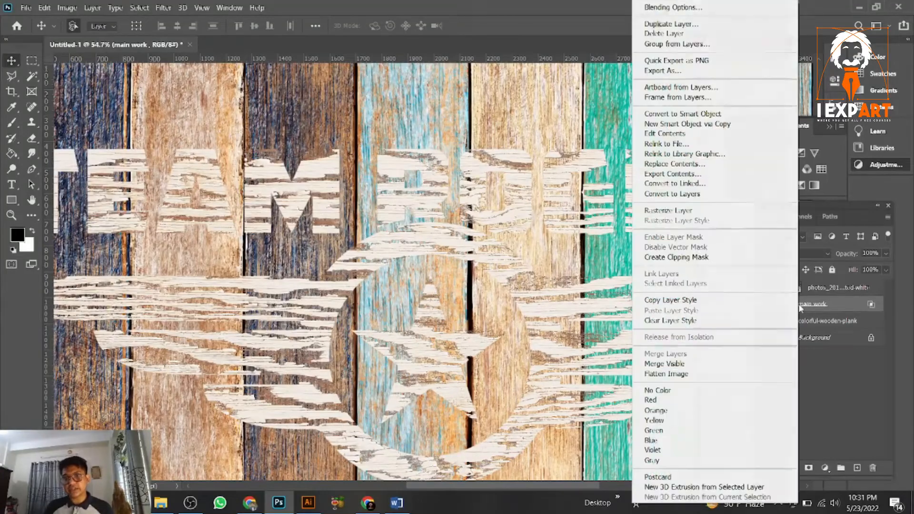
pyautogui.click(721, 9)
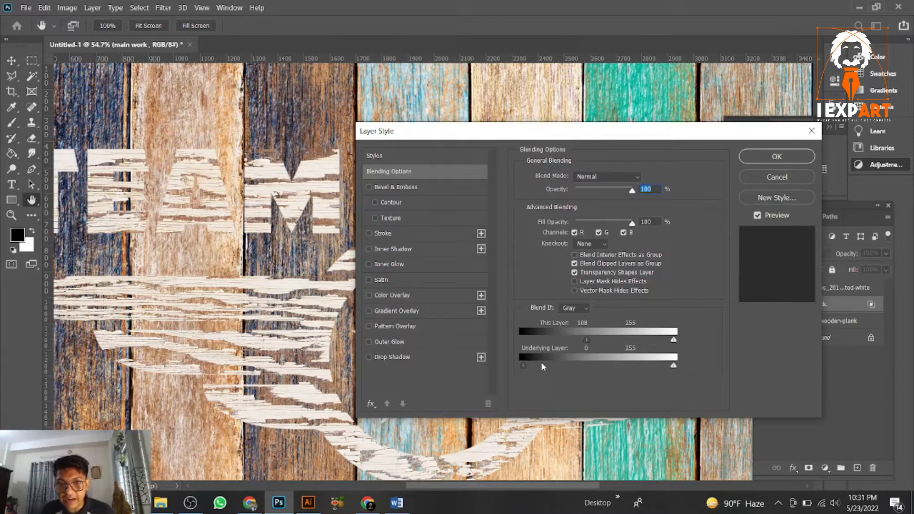
pyautogui.moveTo(649, 131); pyautogui.dragTo(745, 111)
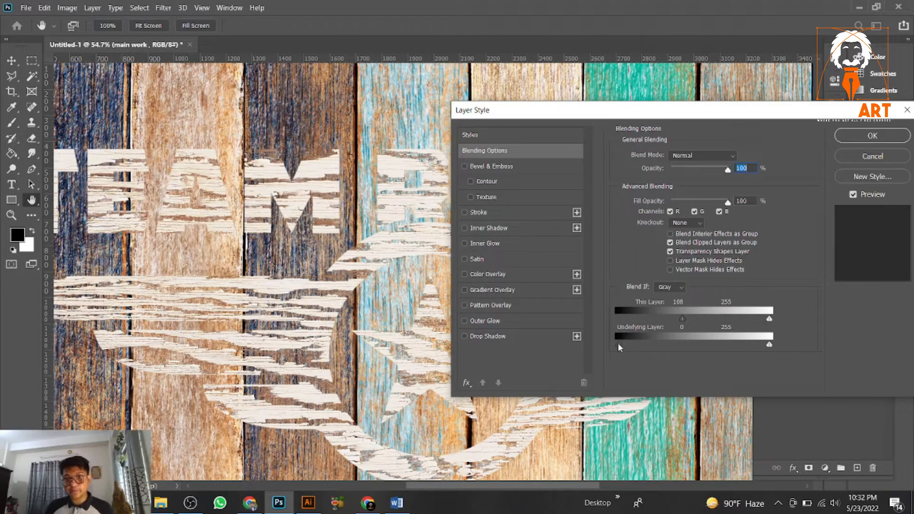
pyautogui.moveTo(617, 343); pyautogui.dragTo(642, 343)
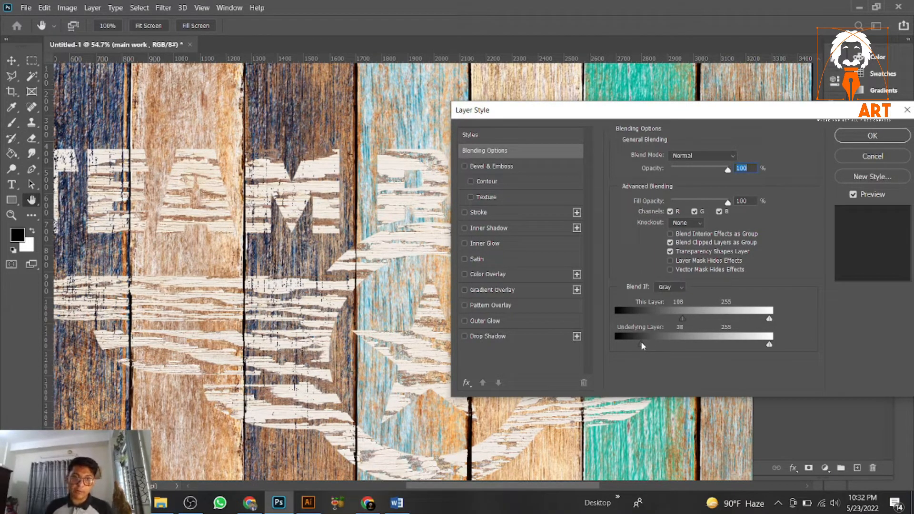
pyautogui.moveTo(642, 344); pyautogui.dragTo(641, 344)
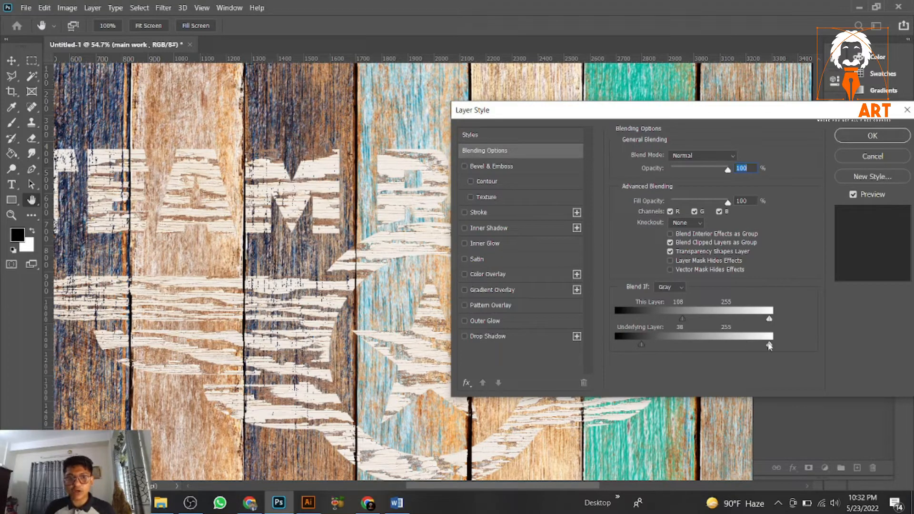
pyautogui.moveTo(767, 345)
pyautogui.mouseDown()
pyautogui.moveTo(716, 347)
pyautogui.moveTo(776, 346)
pyautogui.mouseUp()
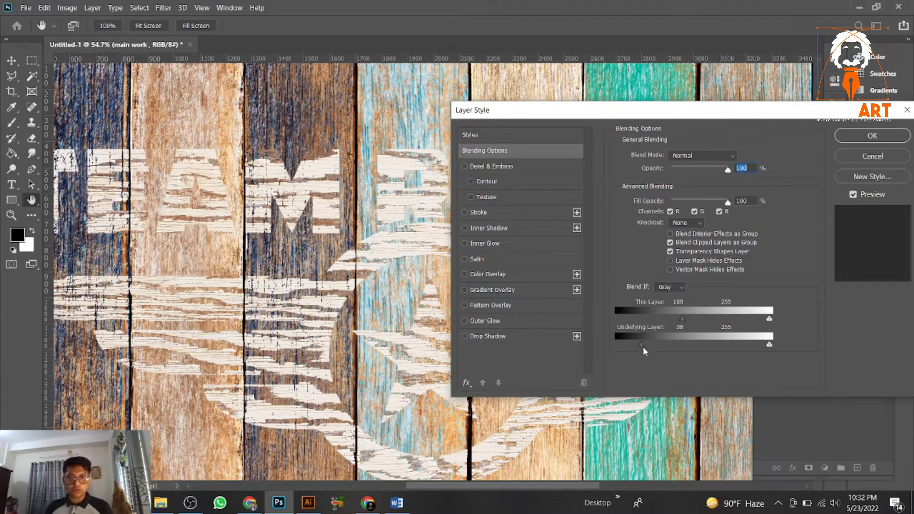
pyautogui.click(878, 137)
# Step: Add a Multiply drop shadow to the main work layer with 15% opacity, 90° angle, 20 px distance, 78% spread and 16 px size
pyautogui.scroll(10, 494, 175)
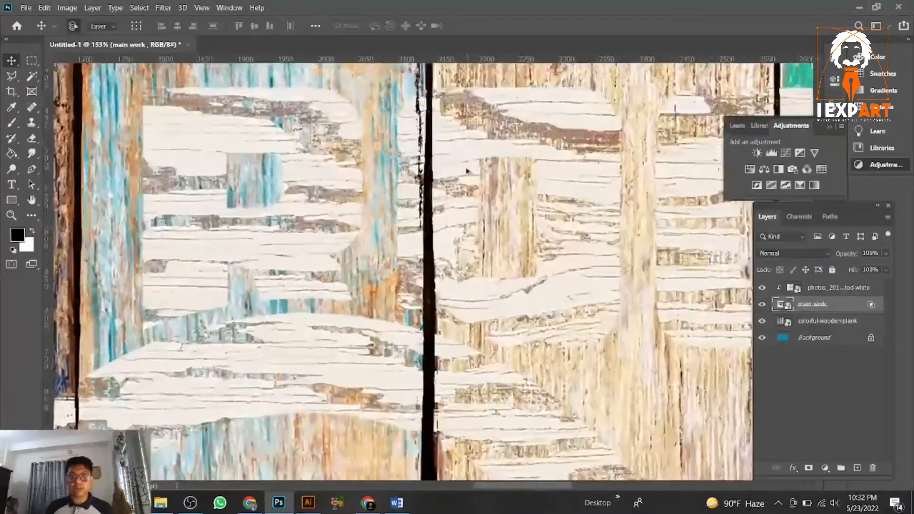
pyautogui.scroll(6, 466, 170)
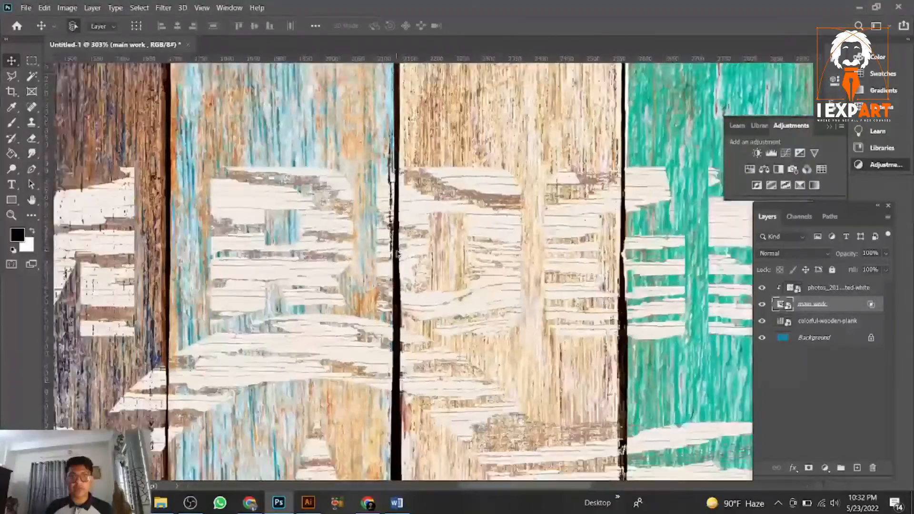
pyautogui.scroll(-12, 397, 253)
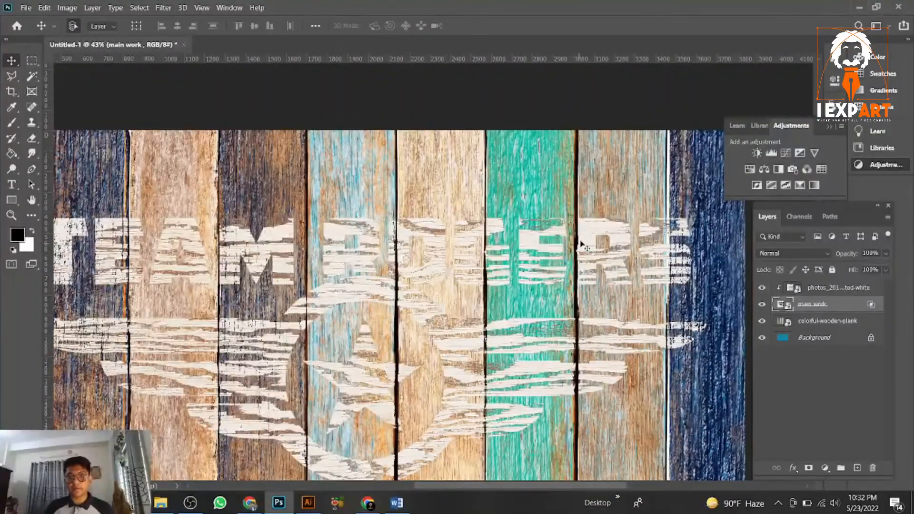
pyautogui.scroll(-2, 582, 245)
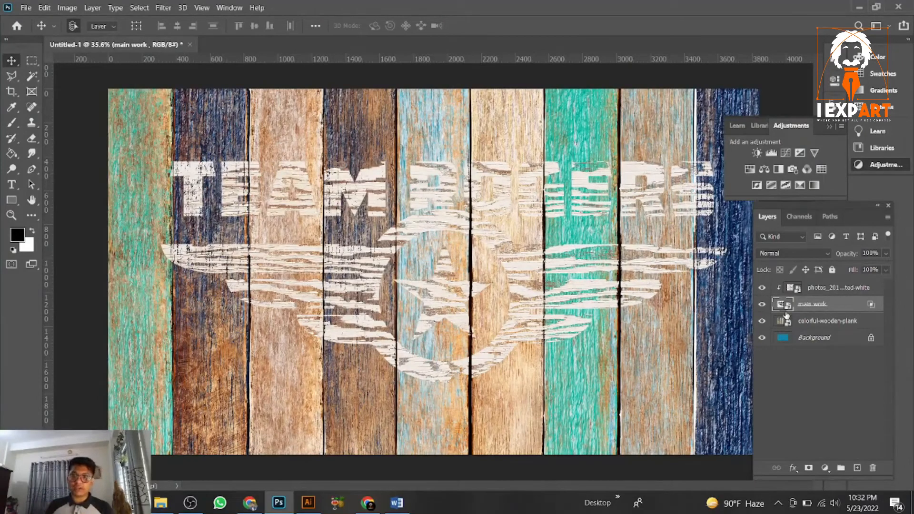
pyautogui.click(785, 321)
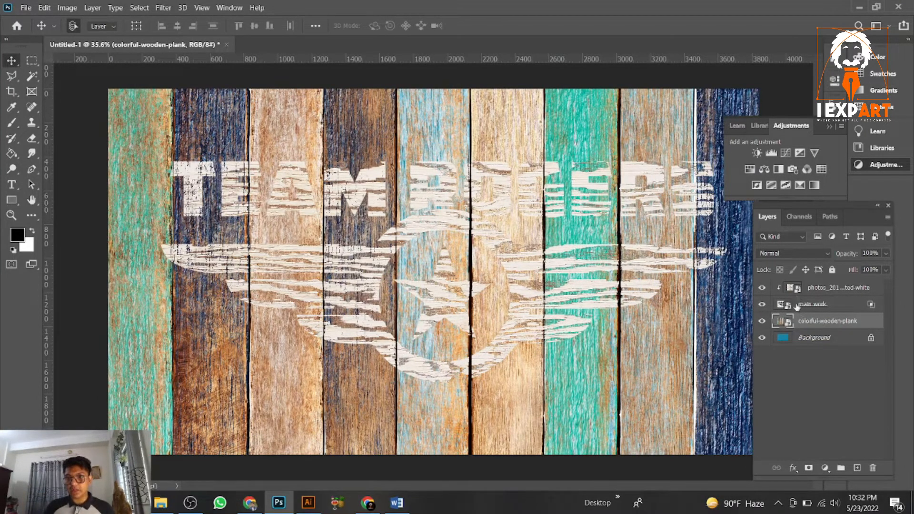
pyautogui.doubleClick(797, 306)
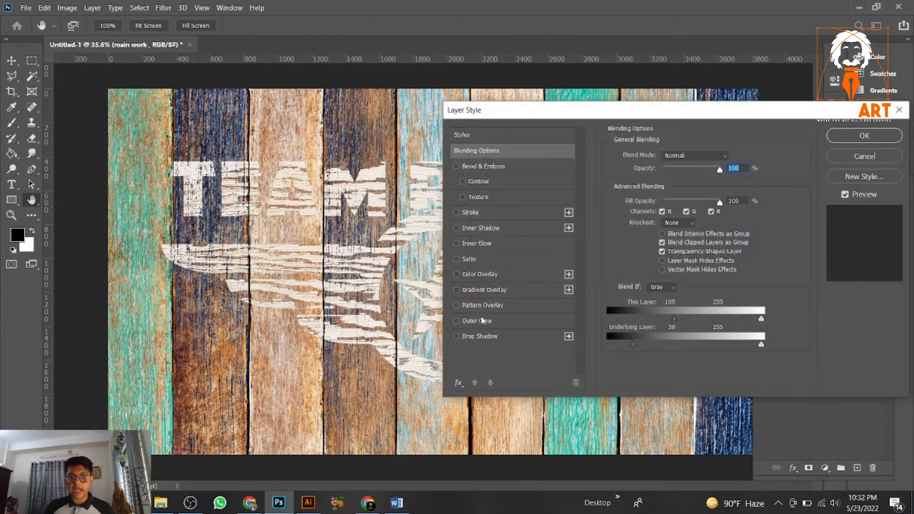
pyautogui.click(480, 336)
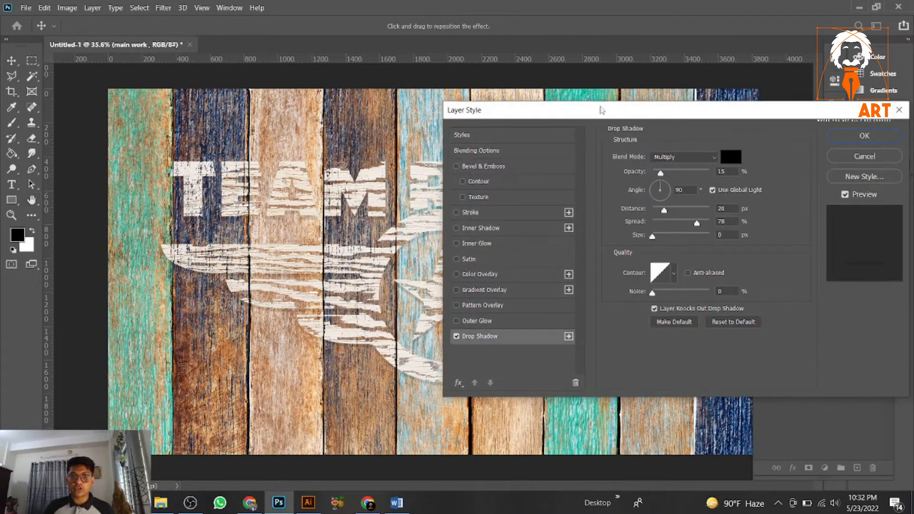
pyautogui.moveTo(656, 114); pyautogui.dragTo(756, 110)
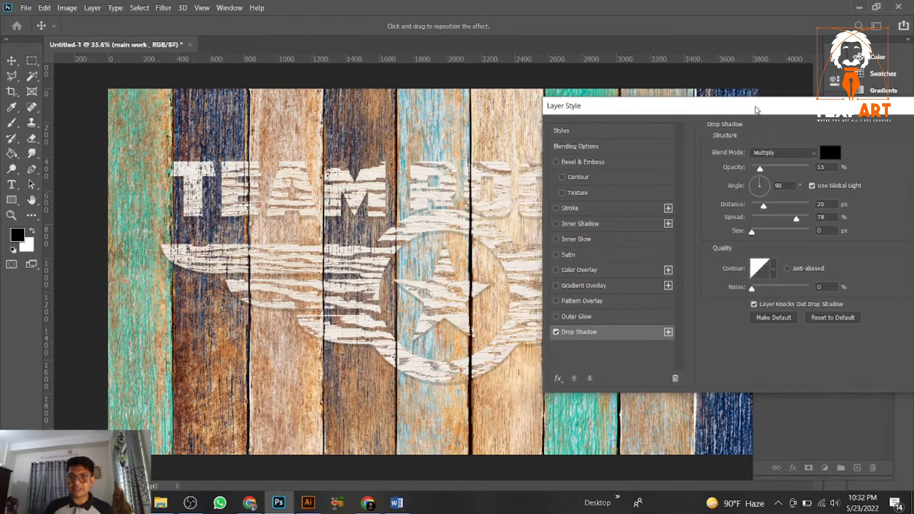
pyautogui.moveTo(759, 171); pyautogui.dragTo(760, 172)
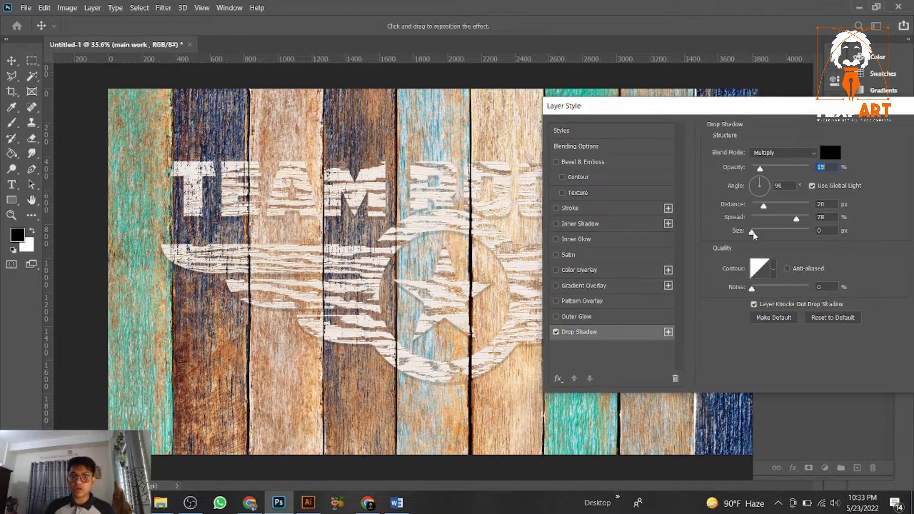
pyautogui.moveTo(753, 232); pyautogui.dragTo(759, 233)
pyautogui.moveTo(865, 116); pyautogui.dragTo(688, 116)
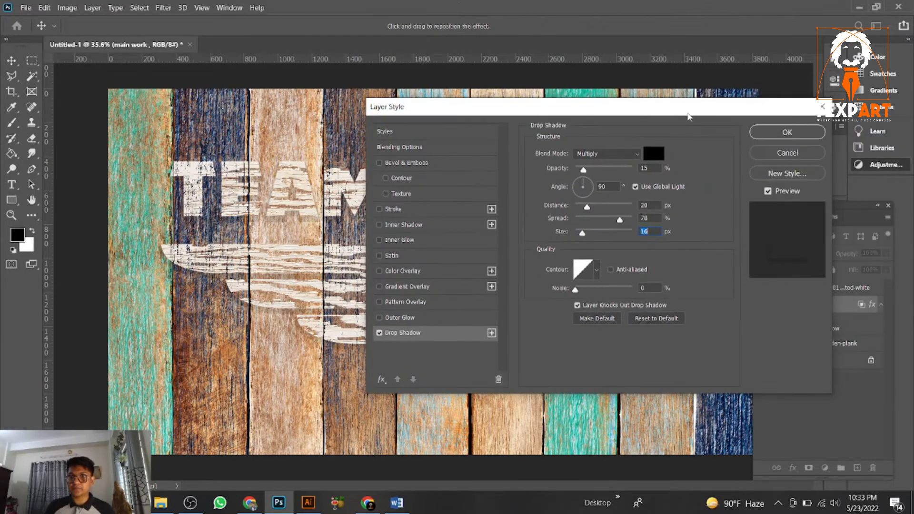
pyautogui.click(787, 132)
# Step: Draw a black rectangle about 4283 by 2363 px covering the whole canvas, directly above the colorful-wooden-plank layer
pyautogui.scroll(-2, 446, 208)
pyautogui.scroll(2, 487, 285)
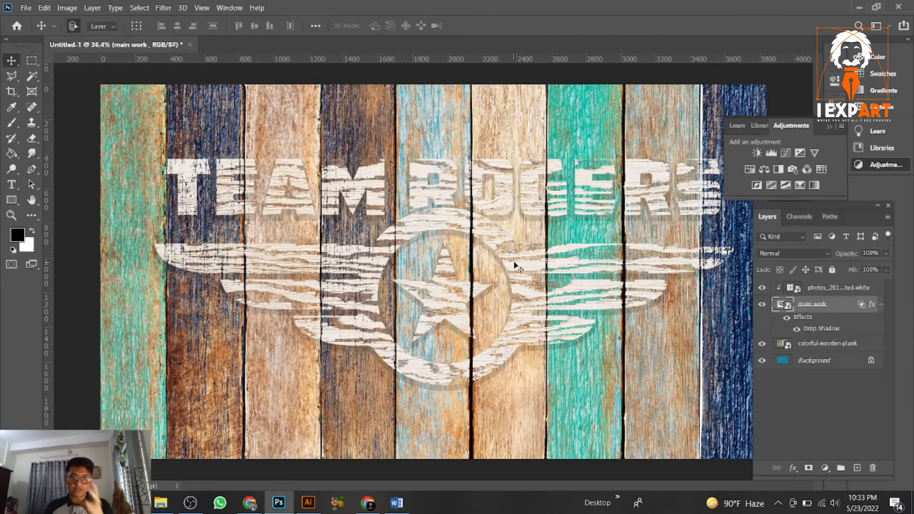
pyautogui.click(777, 341)
pyautogui.scroll(-2, 431, 269)
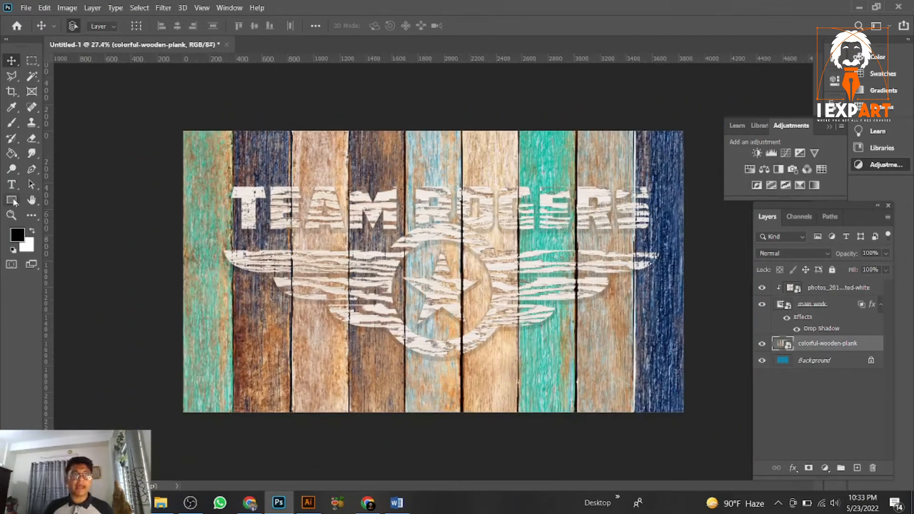
pyautogui.click(12, 200)
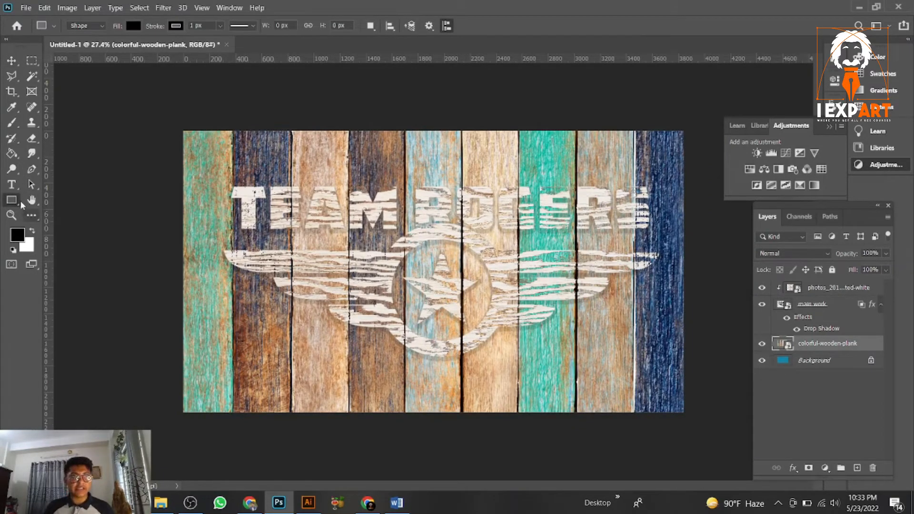
pyautogui.moveTo(155, 118); pyautogui.dragTo(713, 426)
pyautogui.moveTo(786, 343)
pyautogui.mouseDown()
pyautogui.moveTo(786, 364)
pyautogui.moveTo(771, 339)
pyautogui.mouseUp()
# Step: Set the black rectangle layer's blend mode to Overlay and its opacity to 30%
pyautogui.click(769, 254)
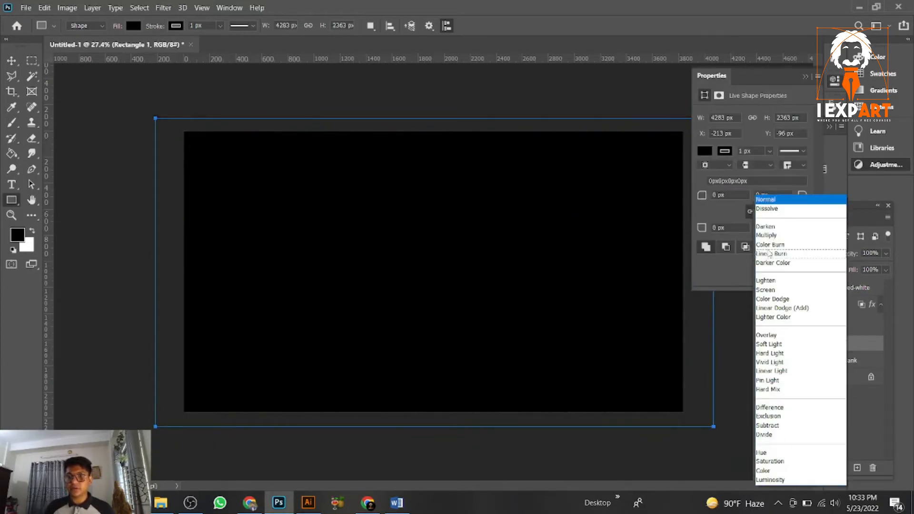
pyautogui.click(776, 325)
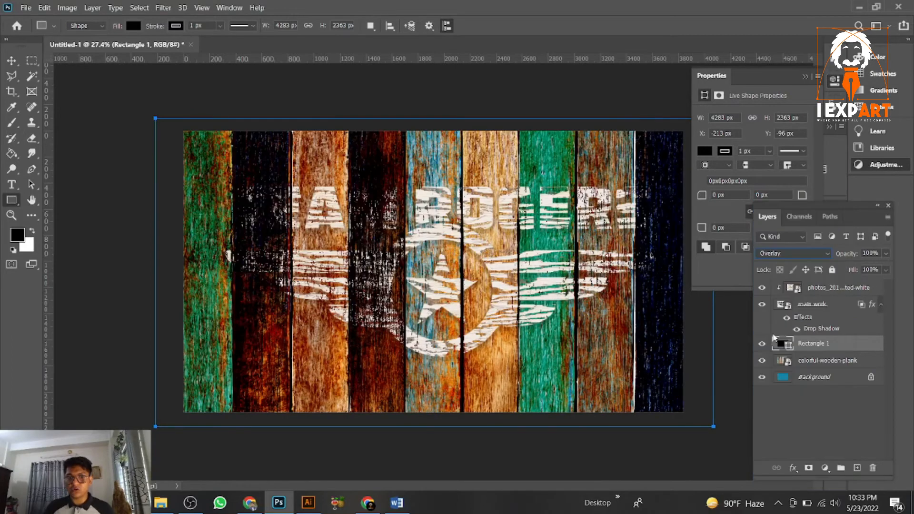
pyautogui.click(885, 253)
pyautogui.moveTo(884, 267); pyautogui.dragTo(846, 268)
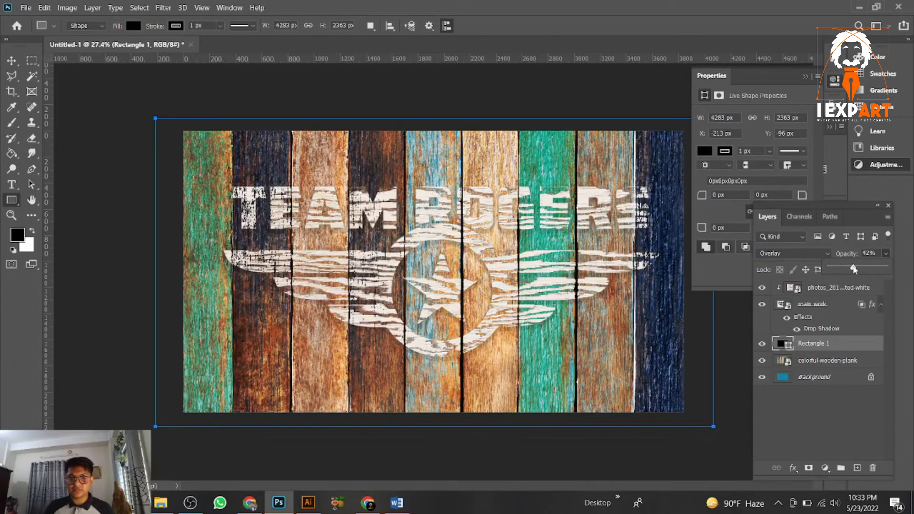
pyautogui.scroll(2, 414, 286)
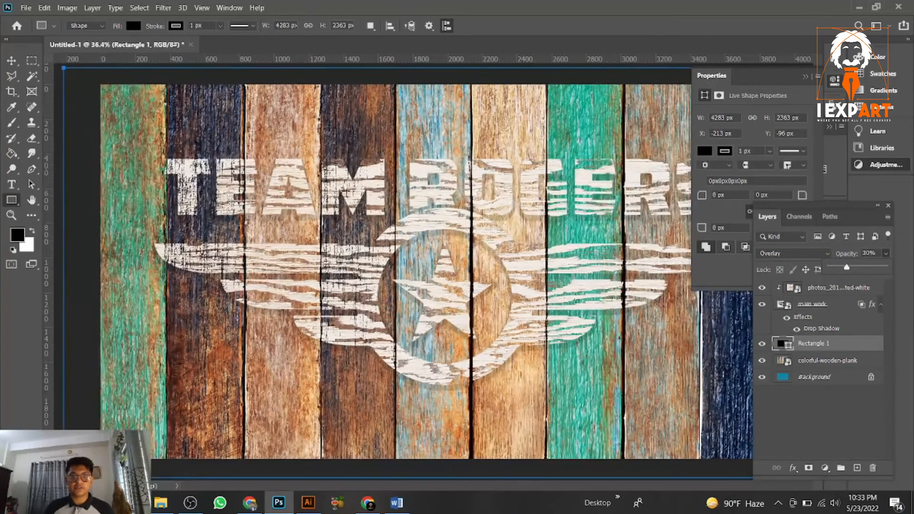
pyautogui.press('v')
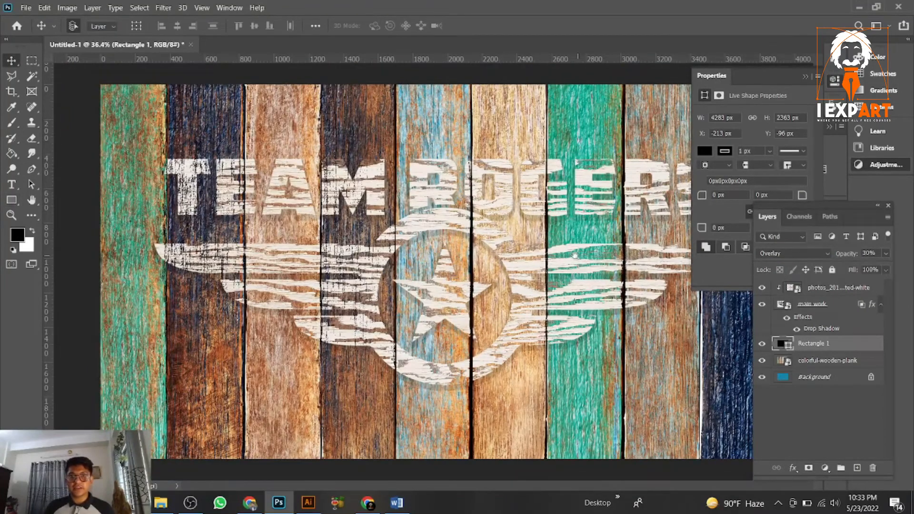
pyautogui.scroll(-1, 542, 249)
pyautogui.scroll(2, 556, 229)
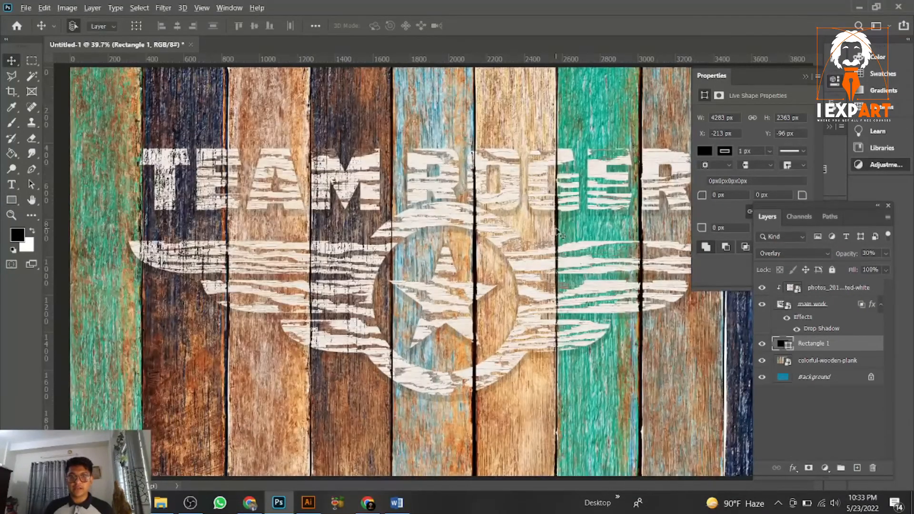
pyautogui.scroll(-1, 567, 233)
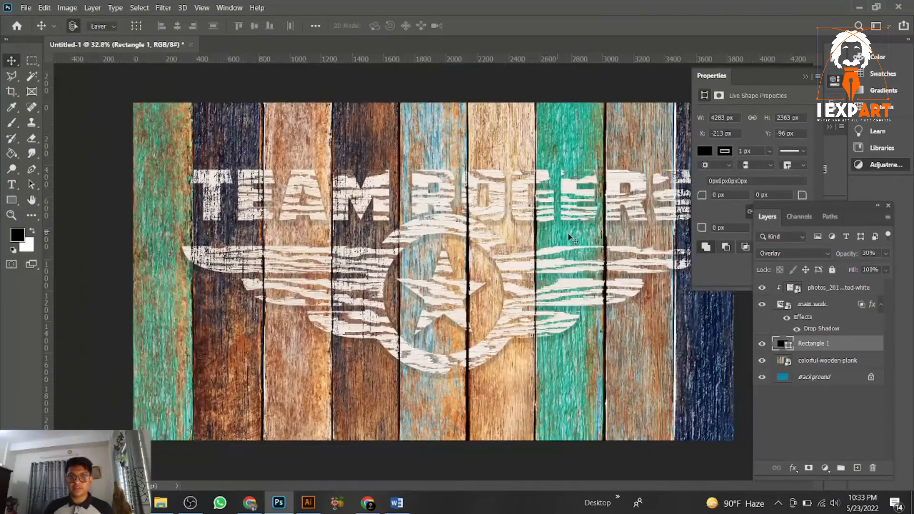
# Step: Save the artwork to the computer's Desktop as a JPEG named "captain roggesrs" with quality 12 (Maximum) and the Baseline ("Standard") format
pyautogui.click(805, 76)
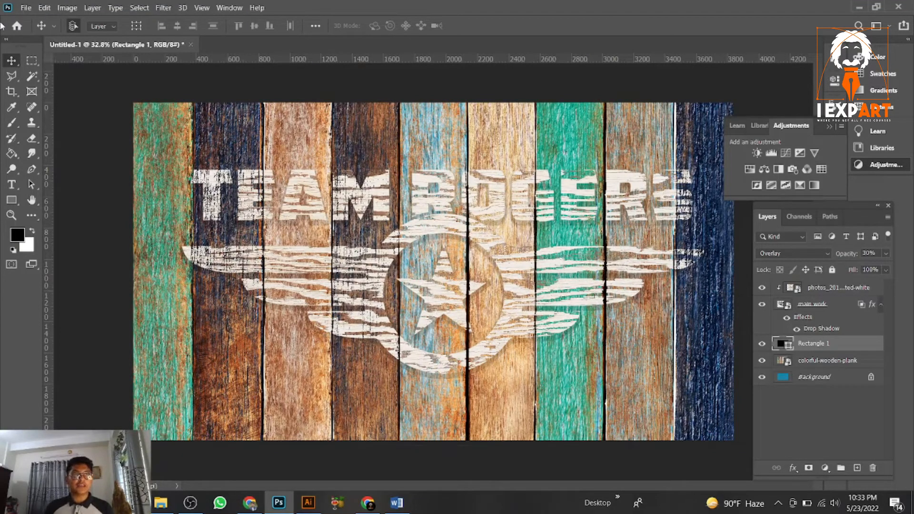
pyautogui.click(26, 8)
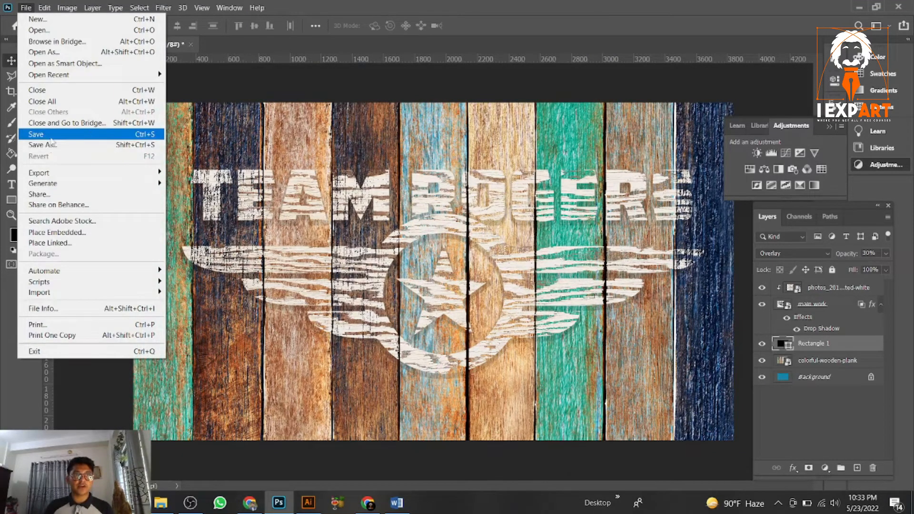
pyautogui.click(50, 136)
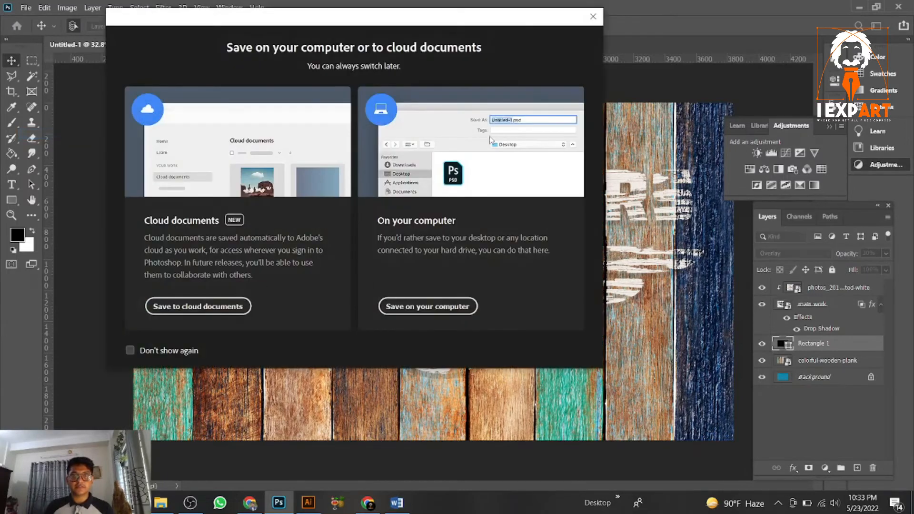
pyautogui.click(427, 306)
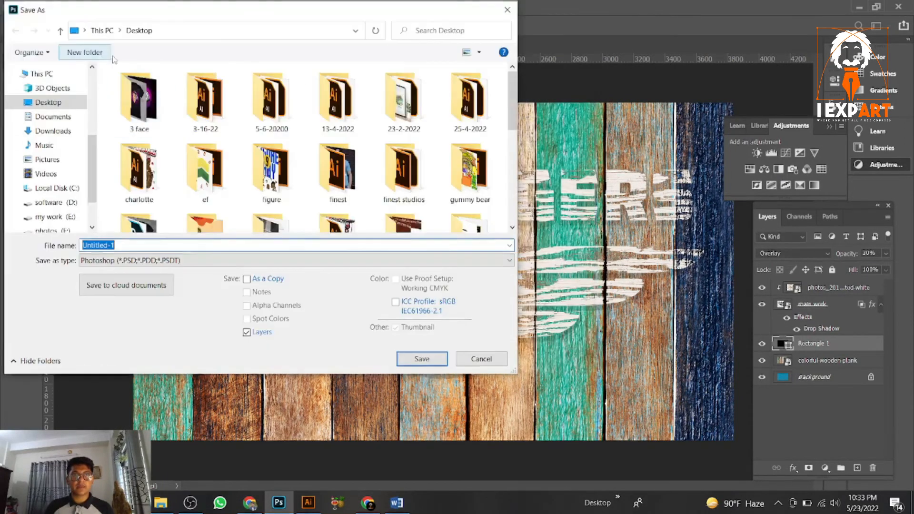
pyautogui.click(149, 260)
pyautogui.click(148, 351)
pyautogui.write('c')
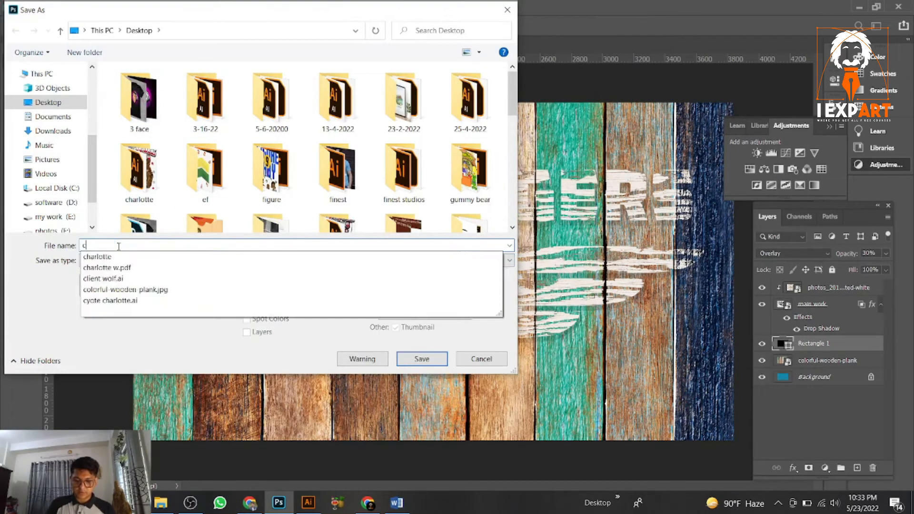
pyautogui.write('aptain rogges')
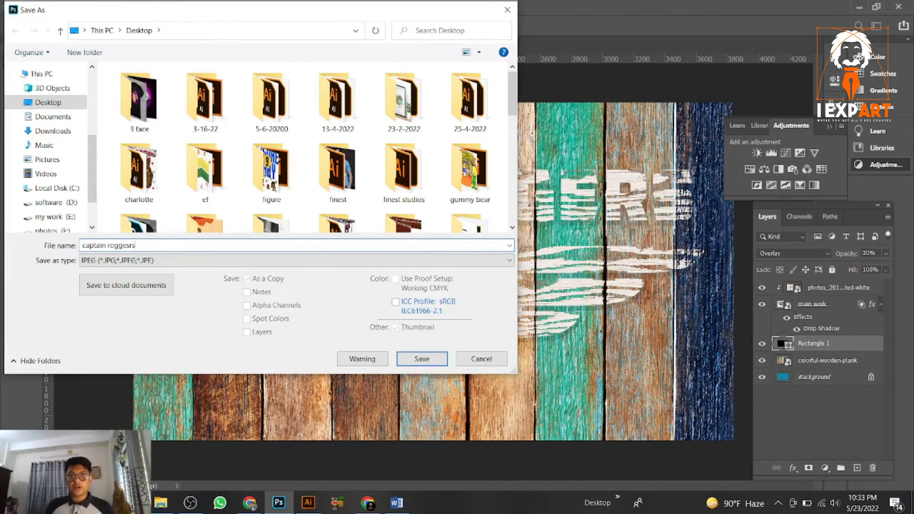
pyautogui.write('rs')
pyautogui.click(401, 363)
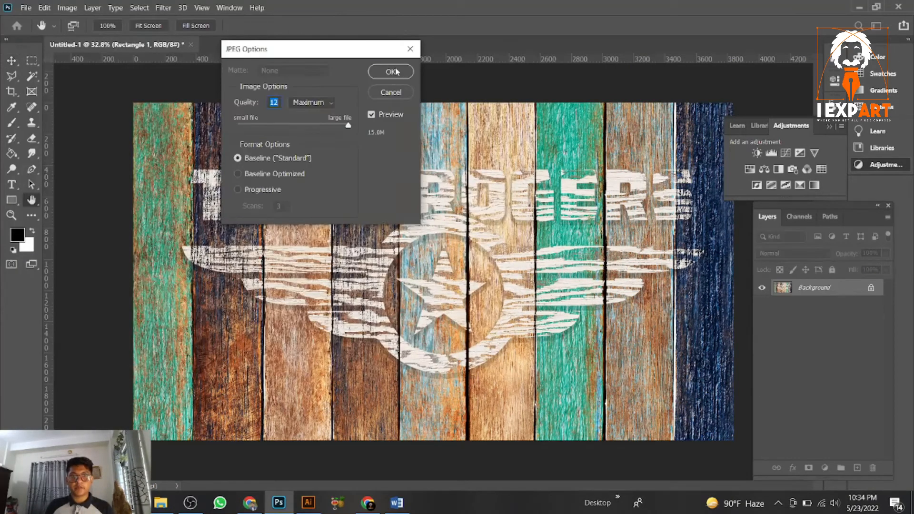
pyautogui.click(396, 71)
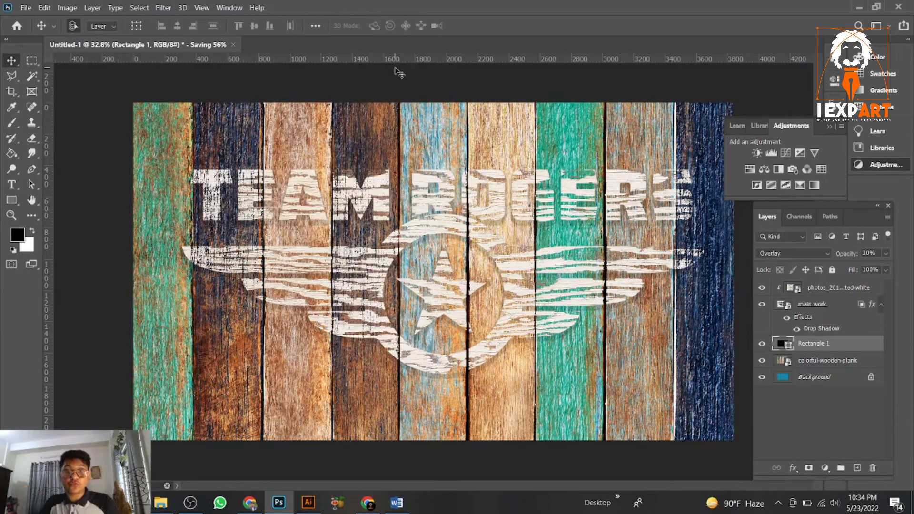